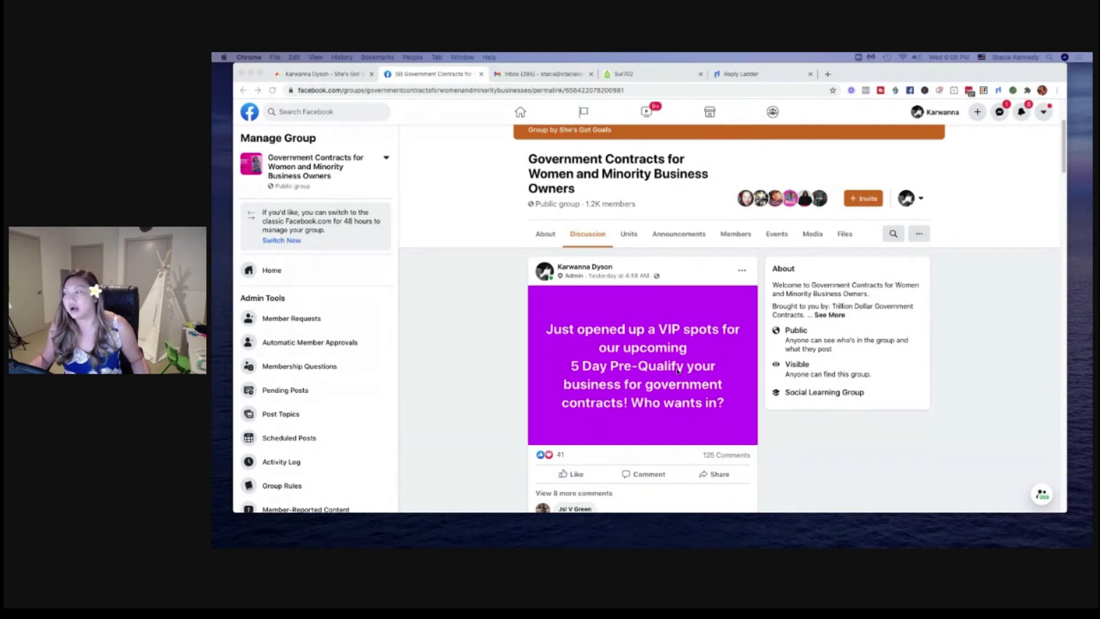
Examine the comments and admin replies on the group post about VIP spots for the 5 Day Pre-Qualify challenge
scroll(517, 427, "down", 1)
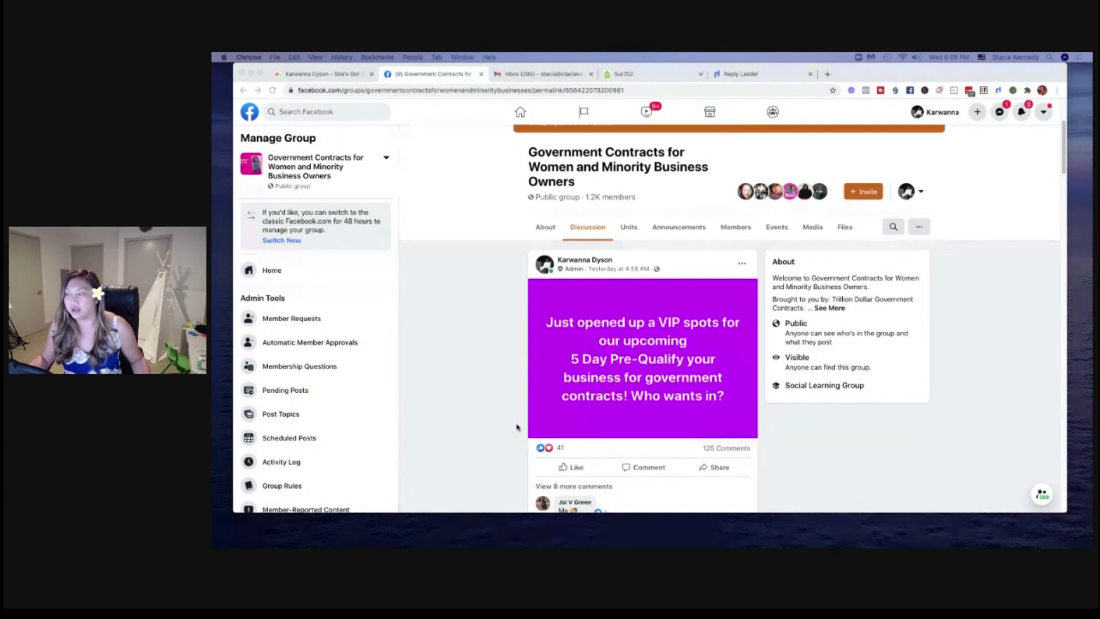
scroll(464, 434, "down", 5)
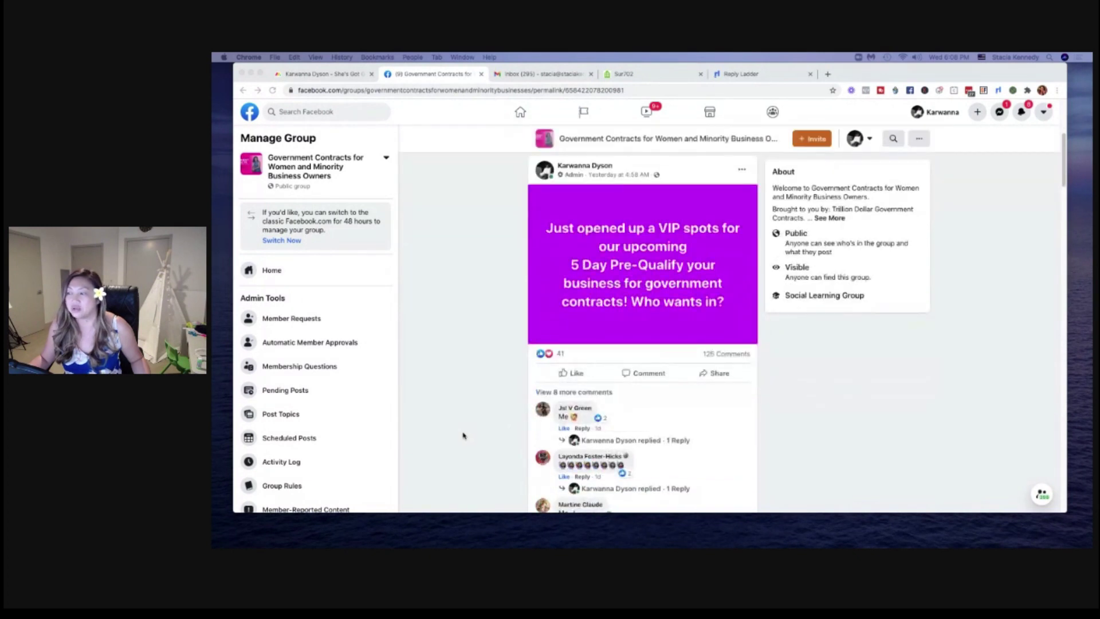
scroll(534, 370, "down", 5)
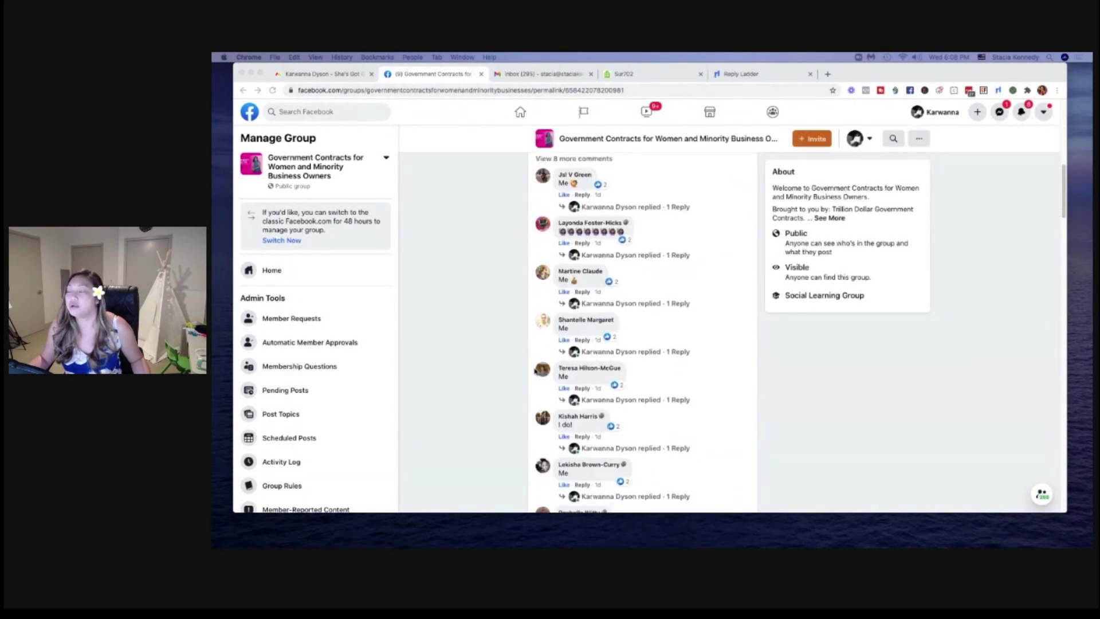
scroll(533, 379, "down", 10)
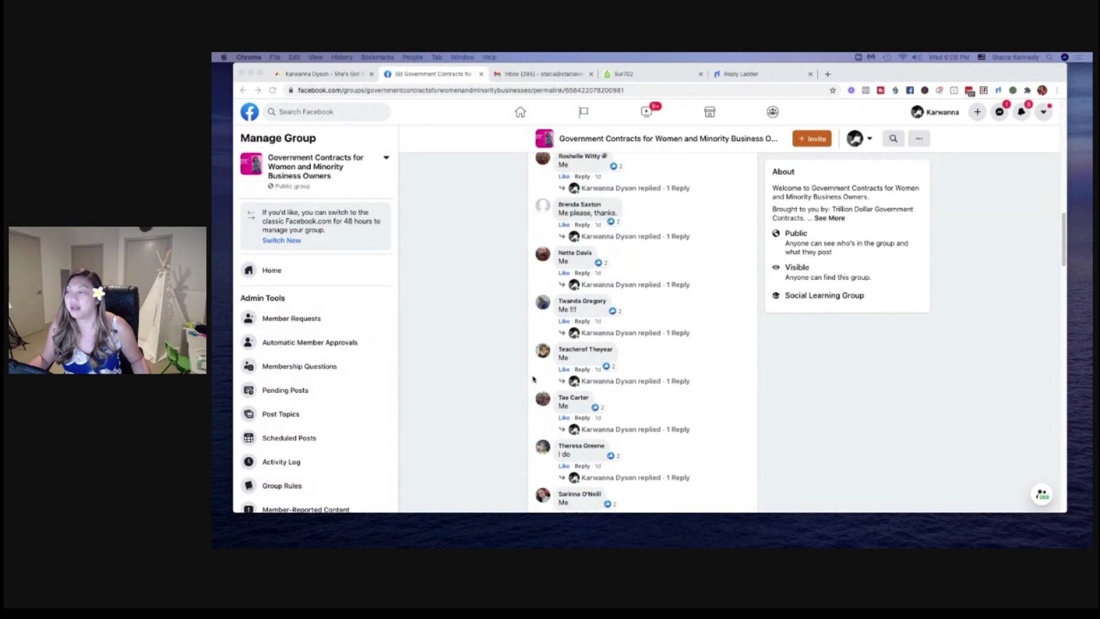
scroll(532, 379, "up", 15)
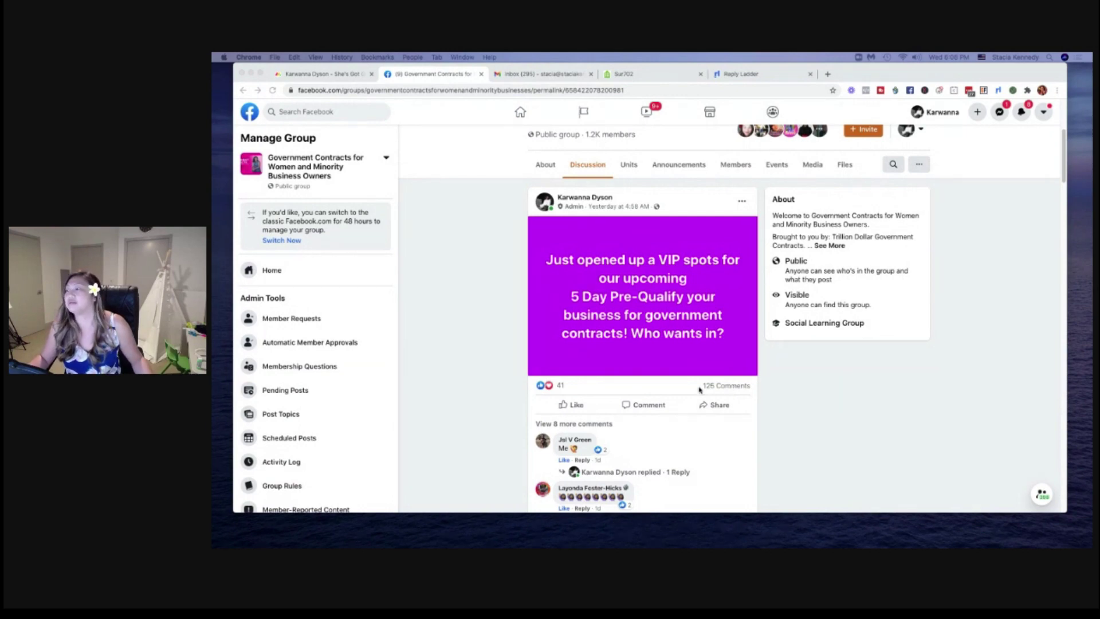
scroll(699, 390, "down", 10)
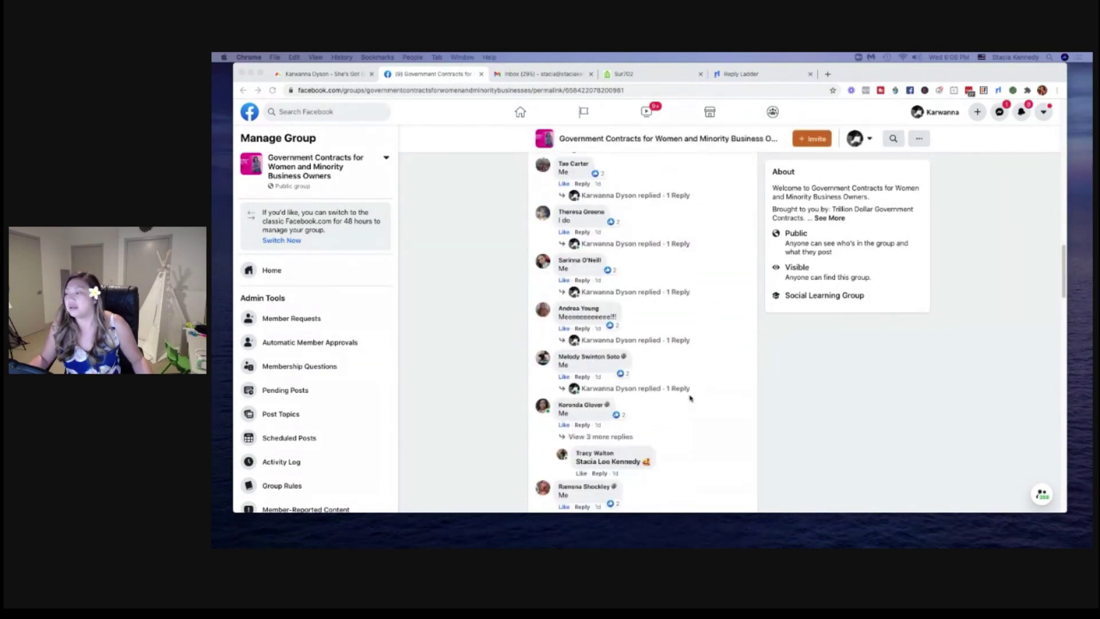
scroll(690, 398, "down", 15)
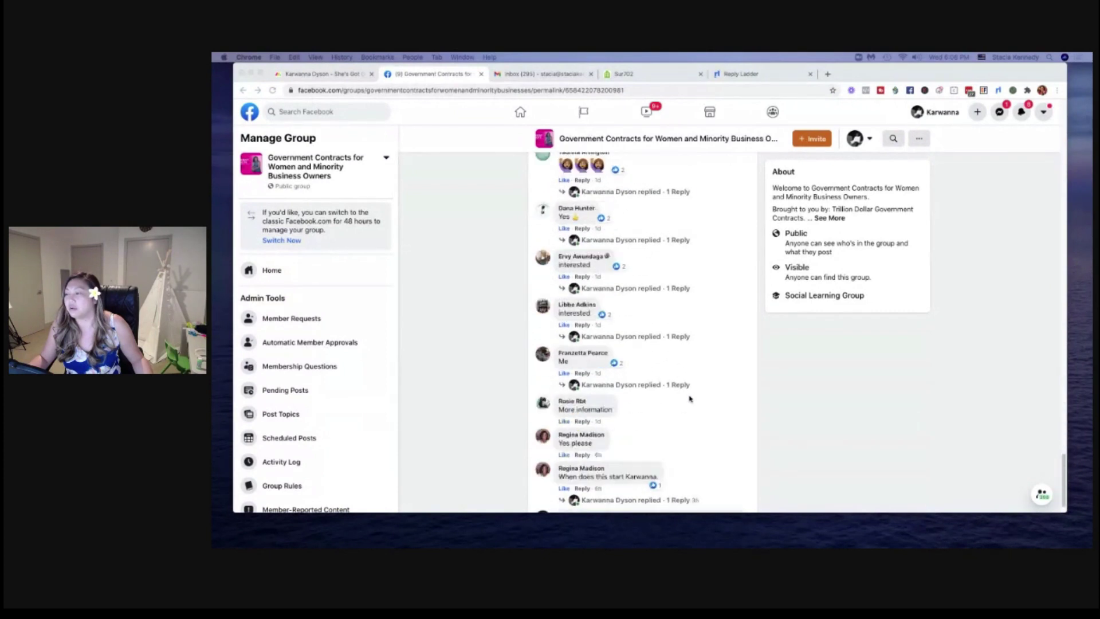
left_click(599, 473)
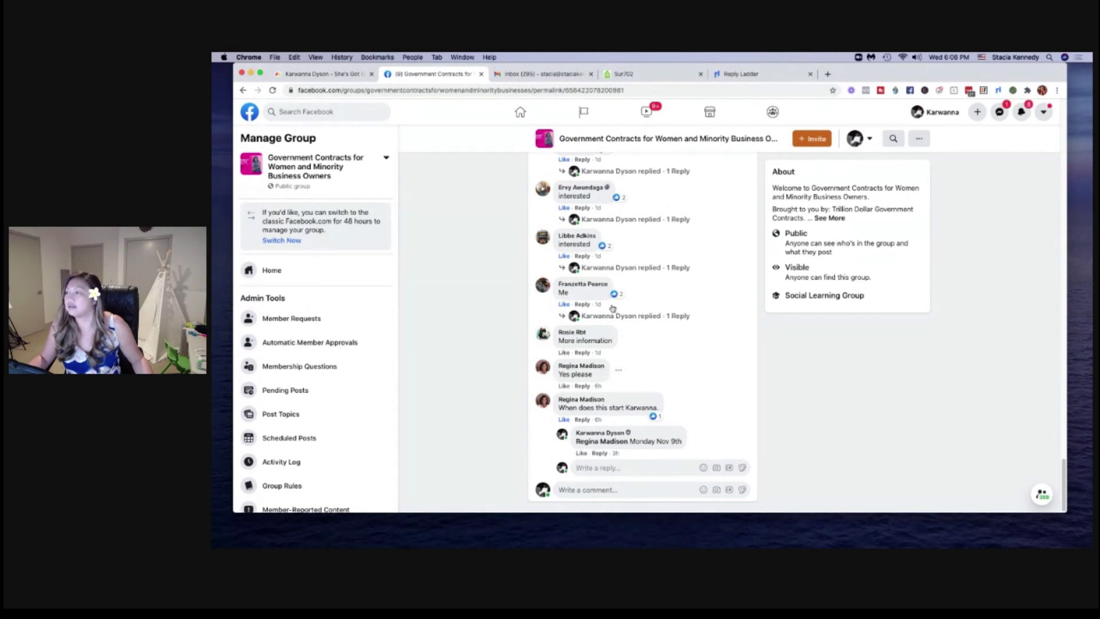
Open the Reply Ladder extension's manager, and open the VIP spots post in the Facebook group by its permalink
left_click(997, 90)
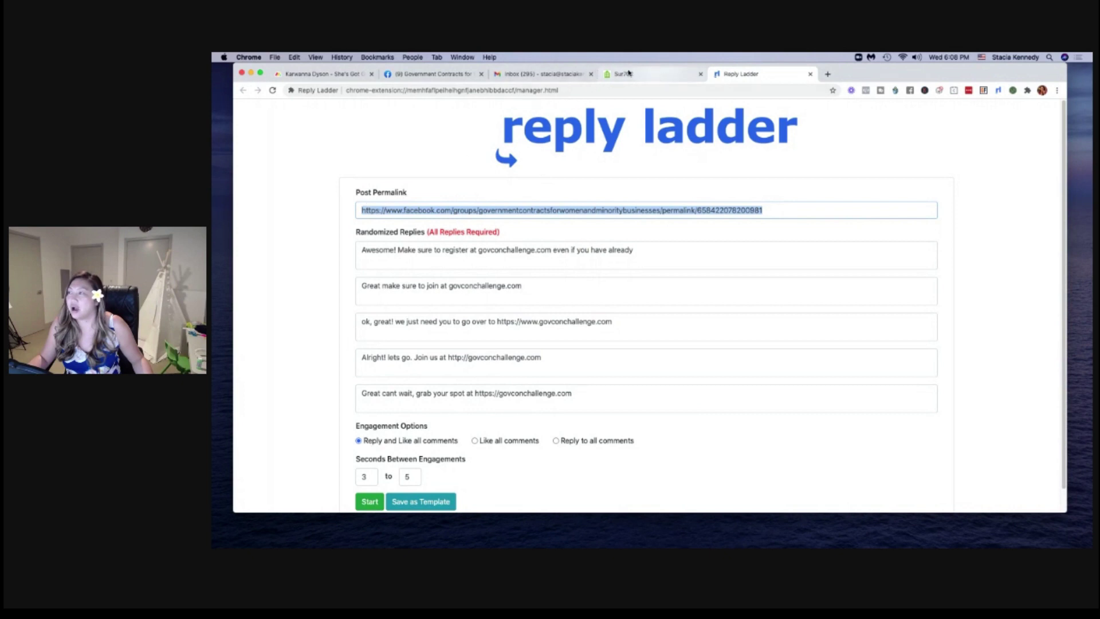
left_click(423, 76)
scroll(580, 297, "up", 15)
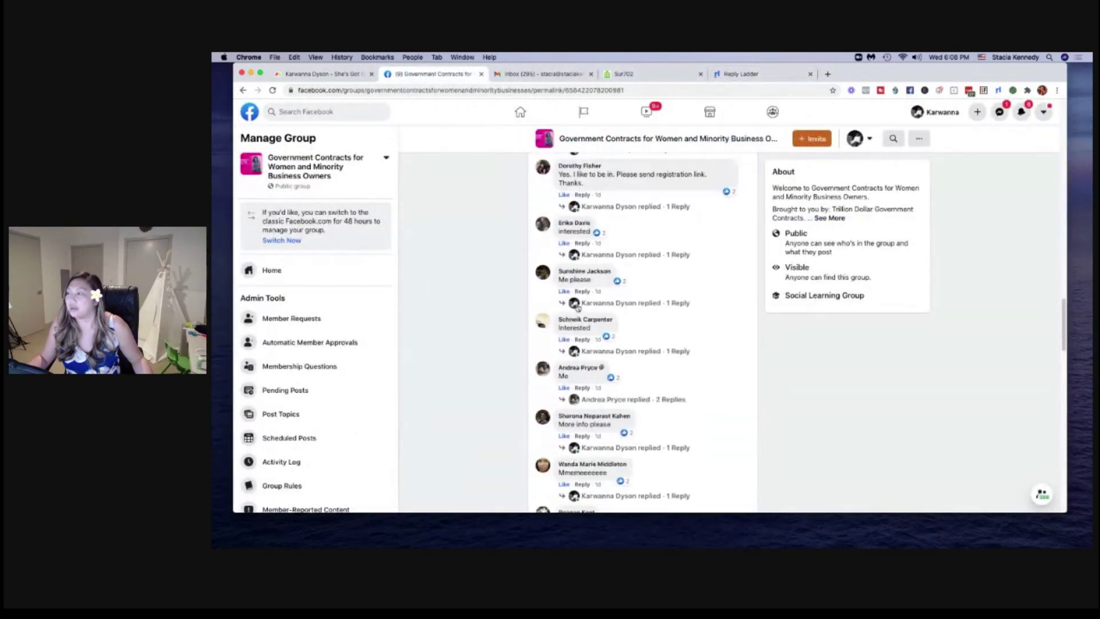
scroll(619, 309, "down", 2)
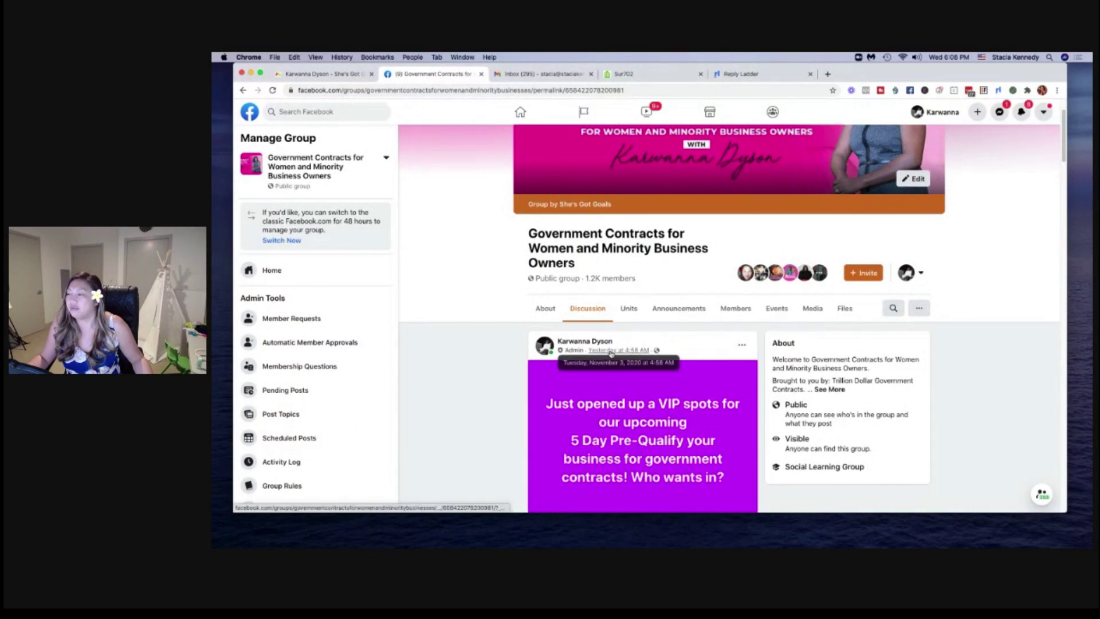
left_click(611, 351)
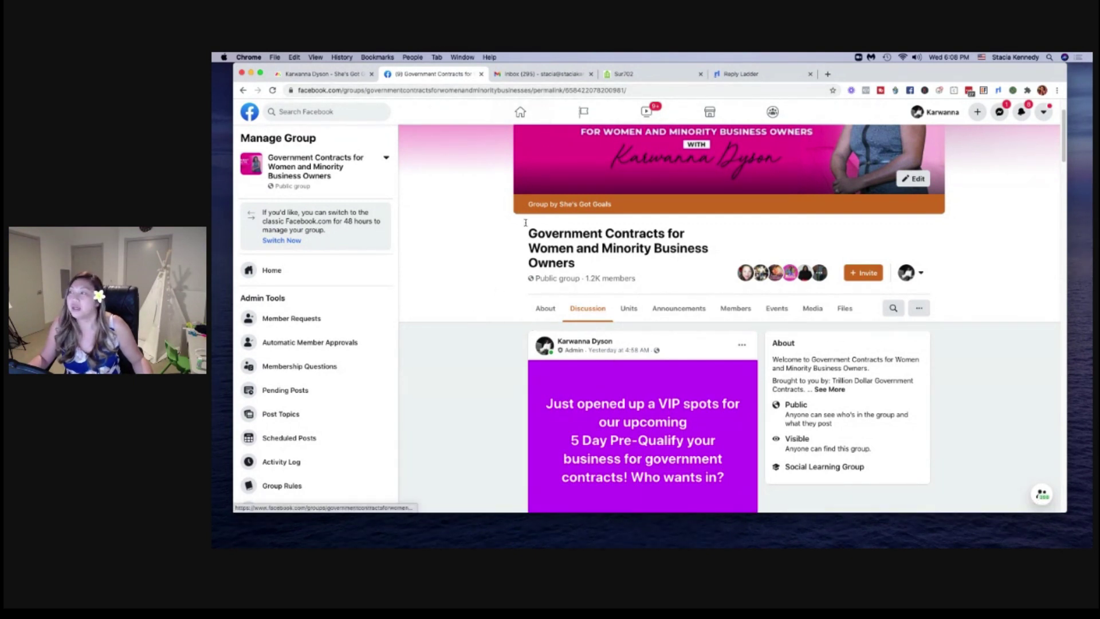
Copy the VIP spots post's web address and paste it as the Post Permalink in Reply Ladder
scroll(517, 261, "down", 2)
left_click_drag(627, 90, 308, 90)
right_click(308, 90)
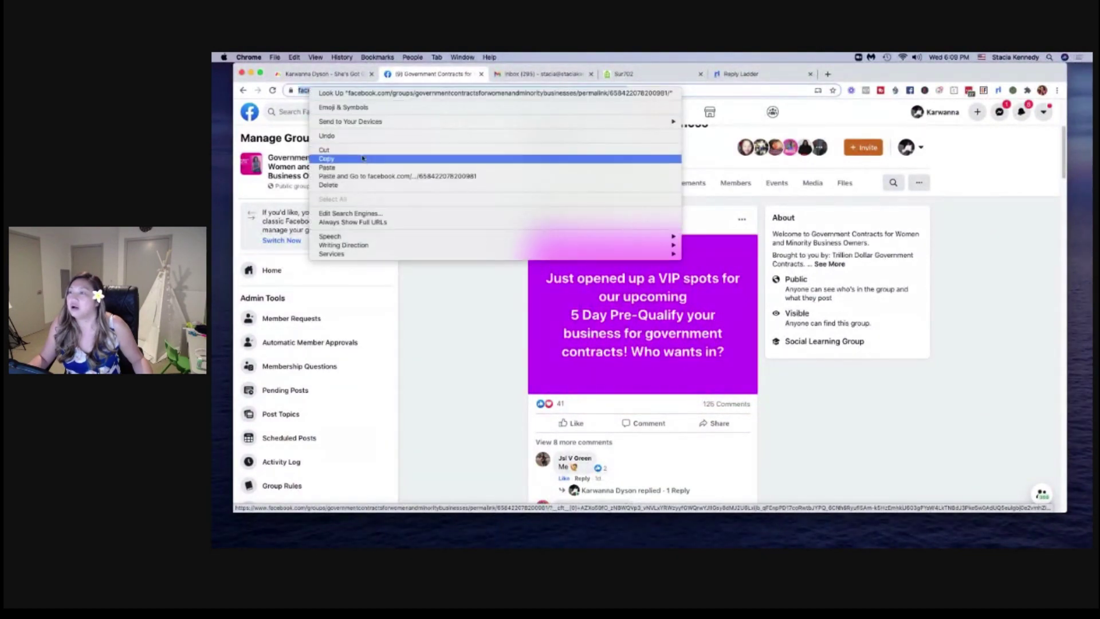
left_click(344, 161)
left_click(741, 74)
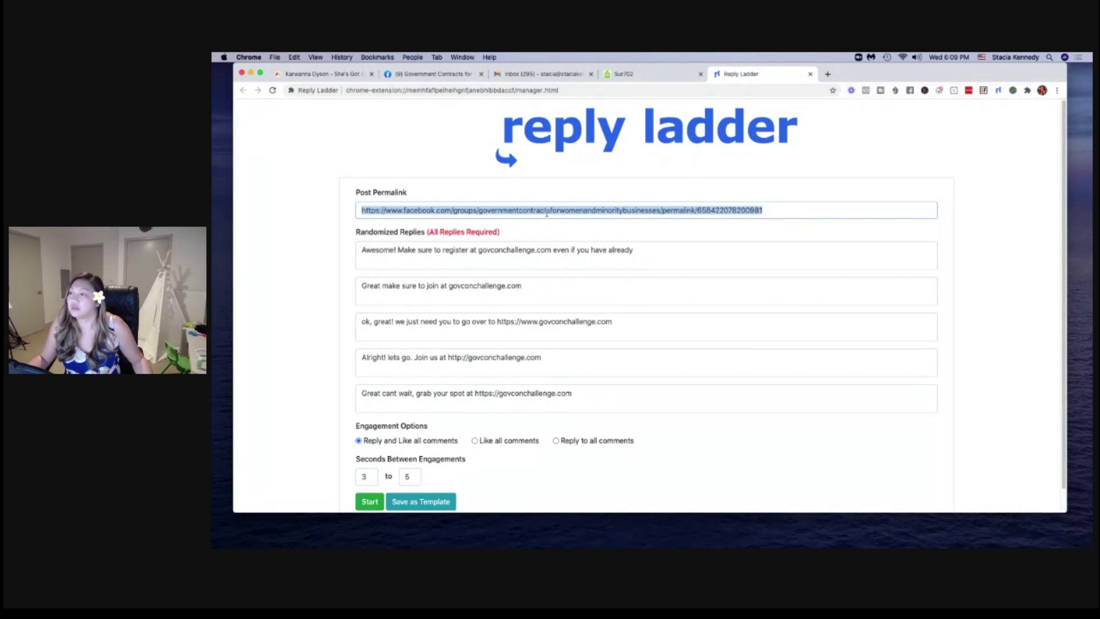
key("super+v")
mouse_move(362, 210)
left_mouse_down()
mouse_move(798, 208)
mouse_move(344, 208)
left_mouse_up()
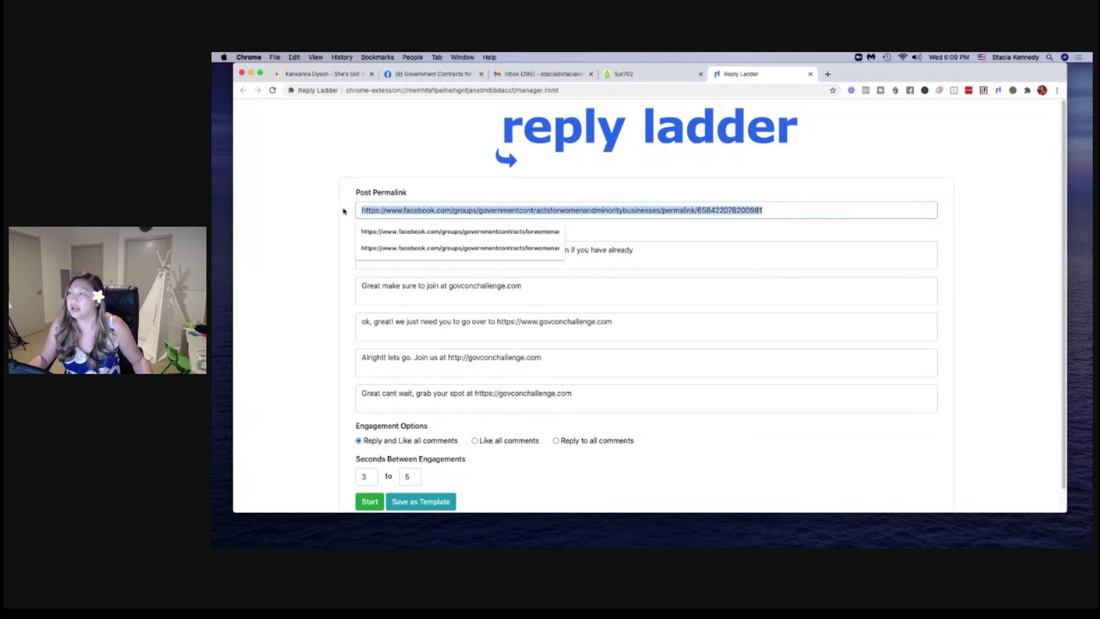
left_click(321, 211)
Review the randomized replies in Reply Ladder, highlighting the govconchallenge.com link in the second reply
scroll(367, 224, "down", 1)
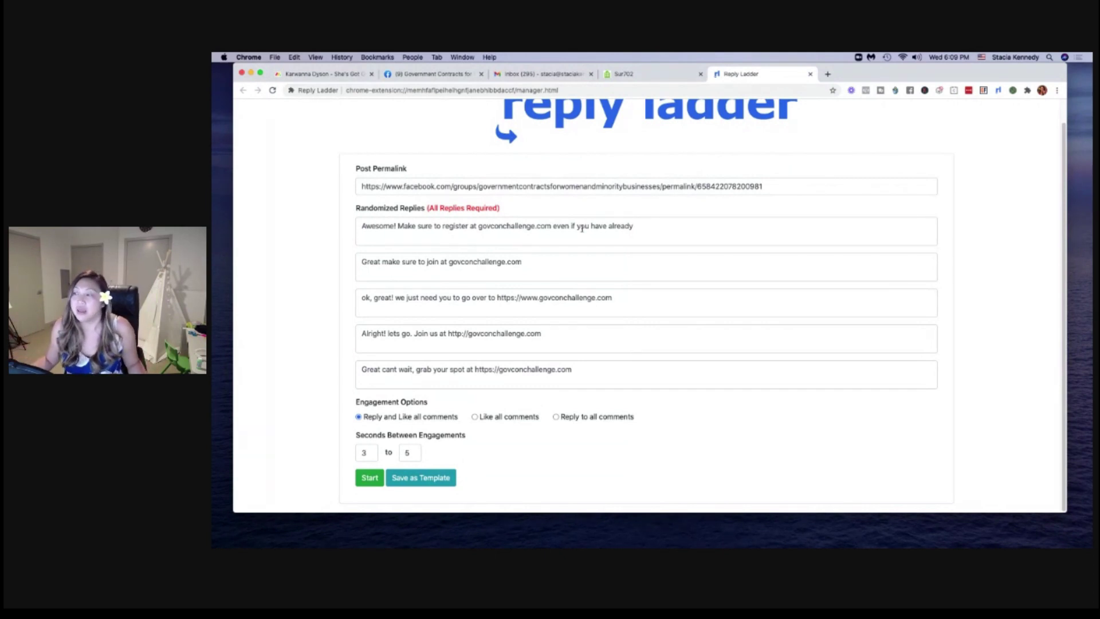
left_click(450, 262)
double_click(450, 263)
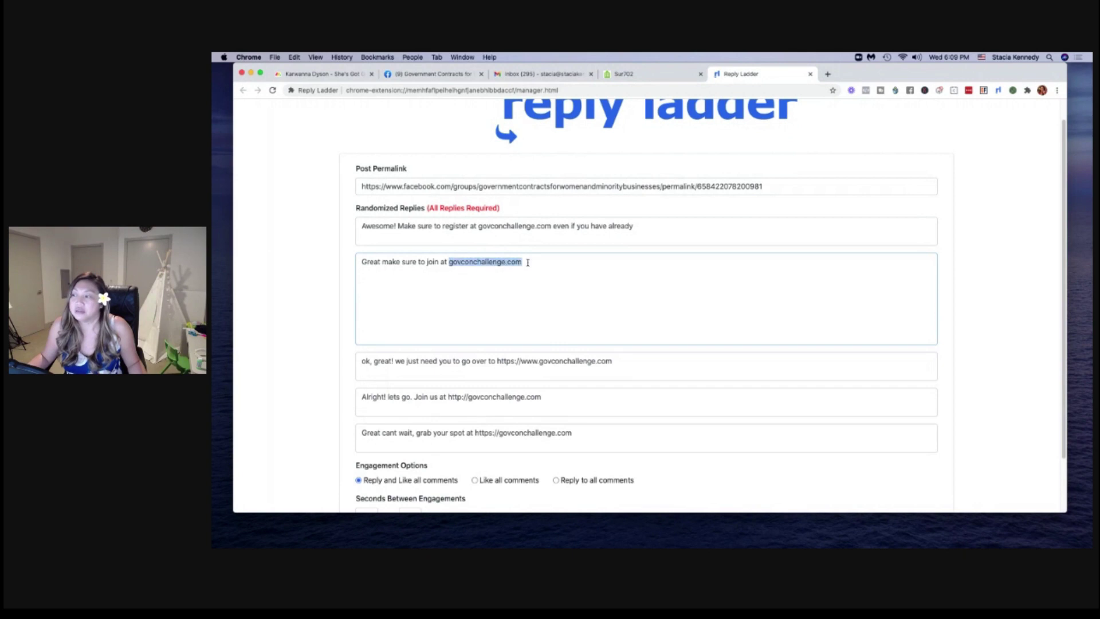
left_click(263, 348)
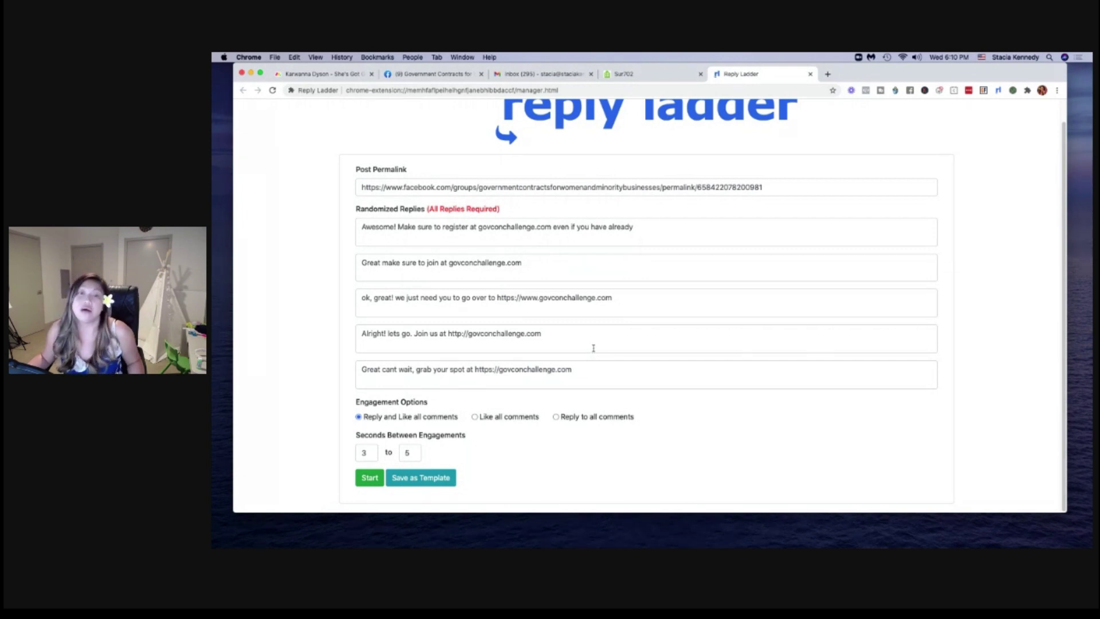
Return to the VIP spots post on Facebook and expand the reply under an "interested" comment near the end of the thread
left_click(366, 479)
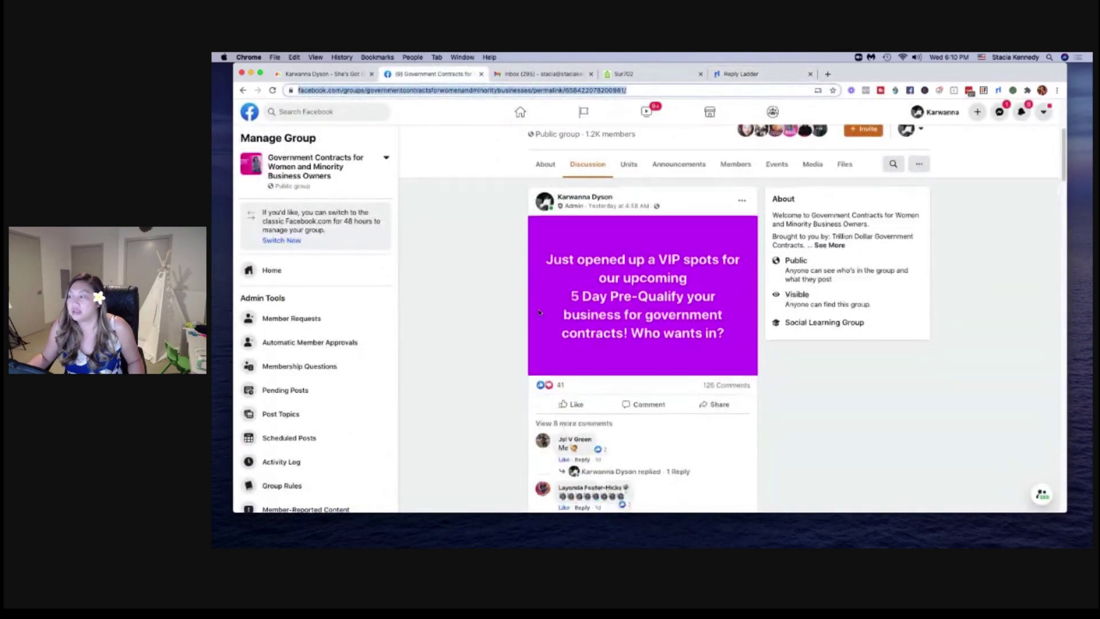
scroll(539, 312, "down", 15)
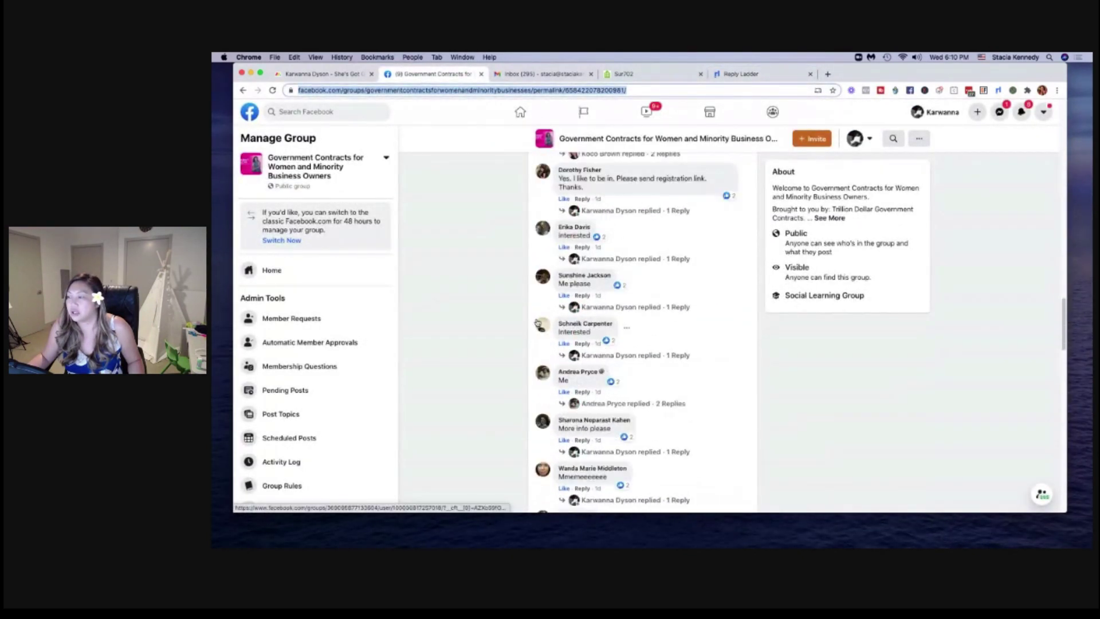
scroll(537, 324, "down", 20)
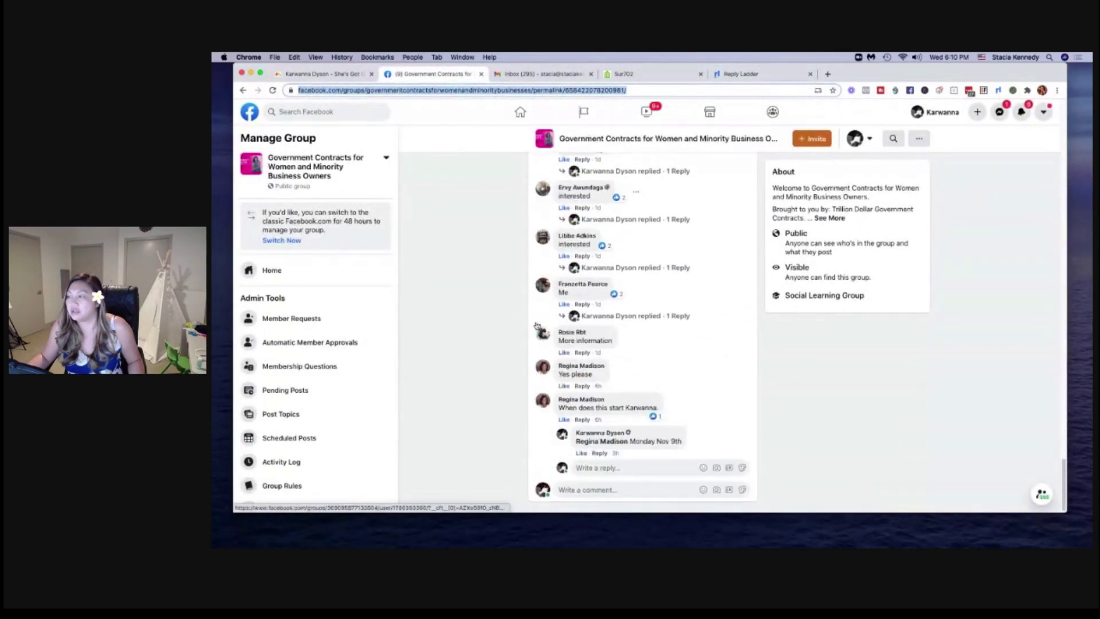
left_click(627, 267)
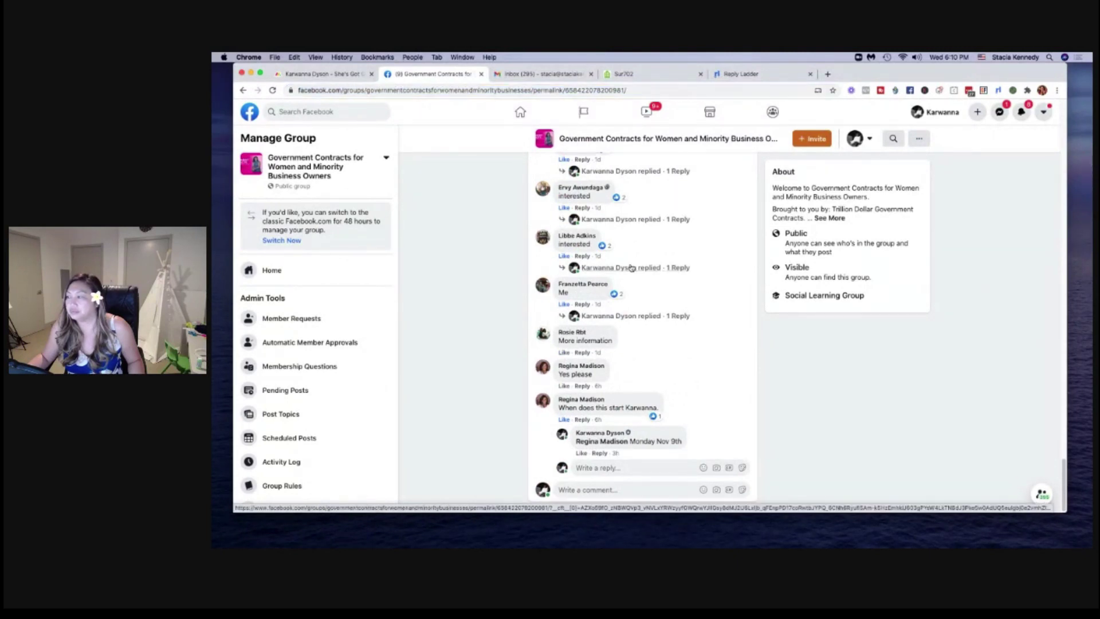
scroll(485, 302, "down", 2)
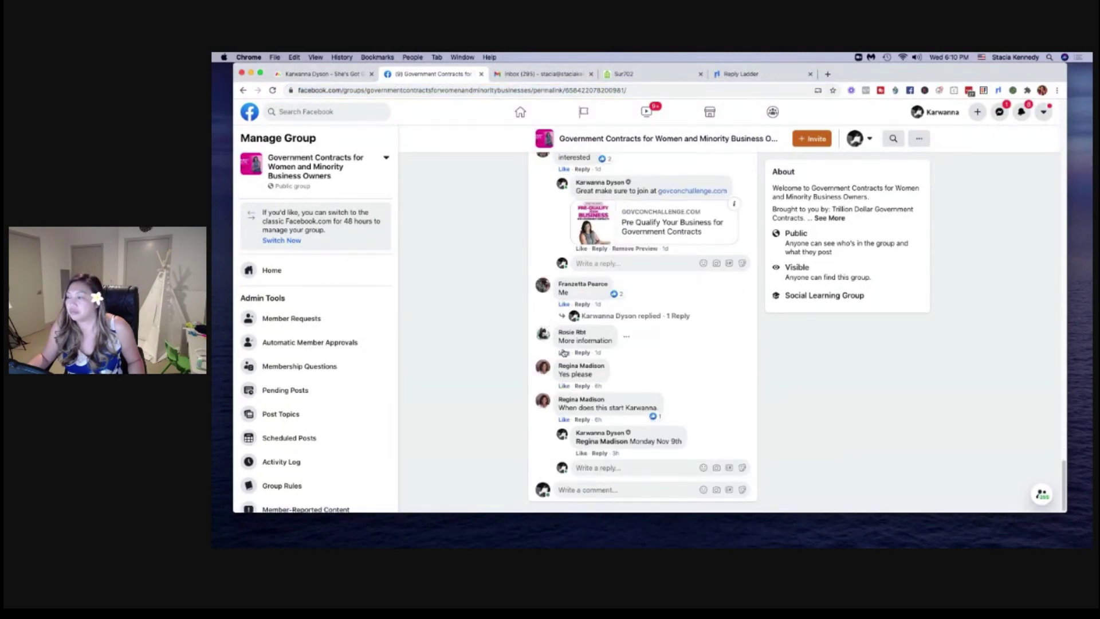
Go to the Facebook home page and open the account options
left_click(255, 115)
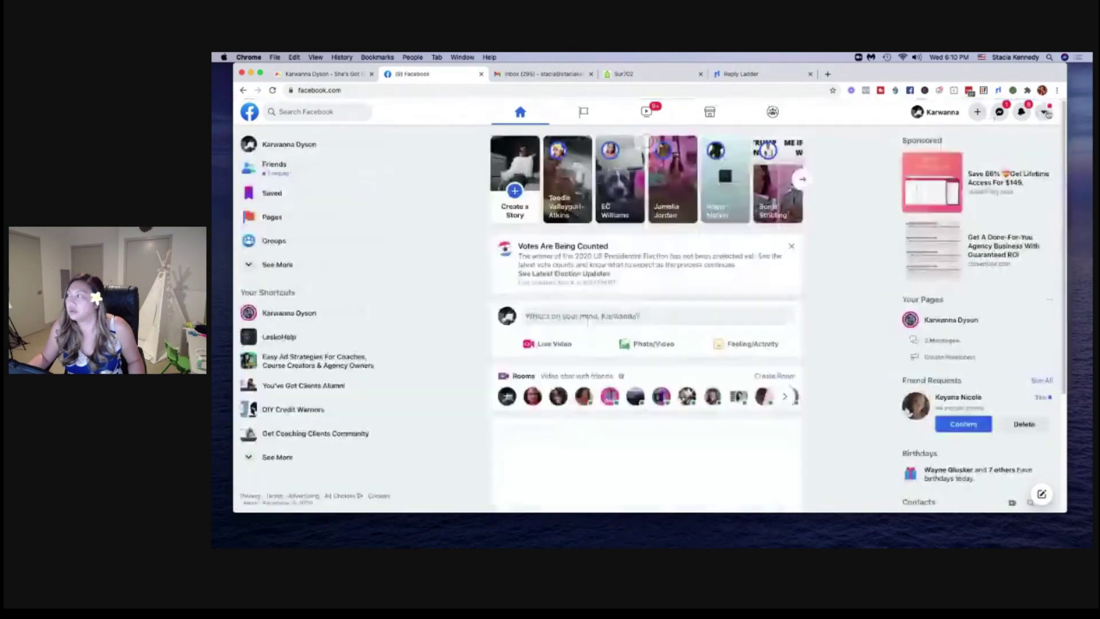
left_click(1043, 113)
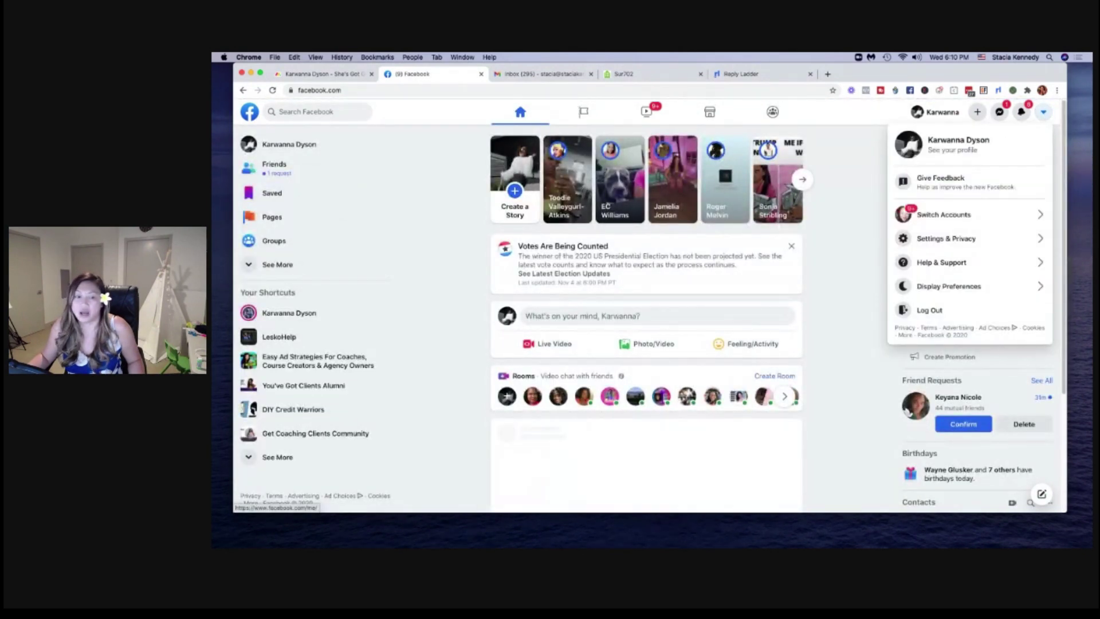
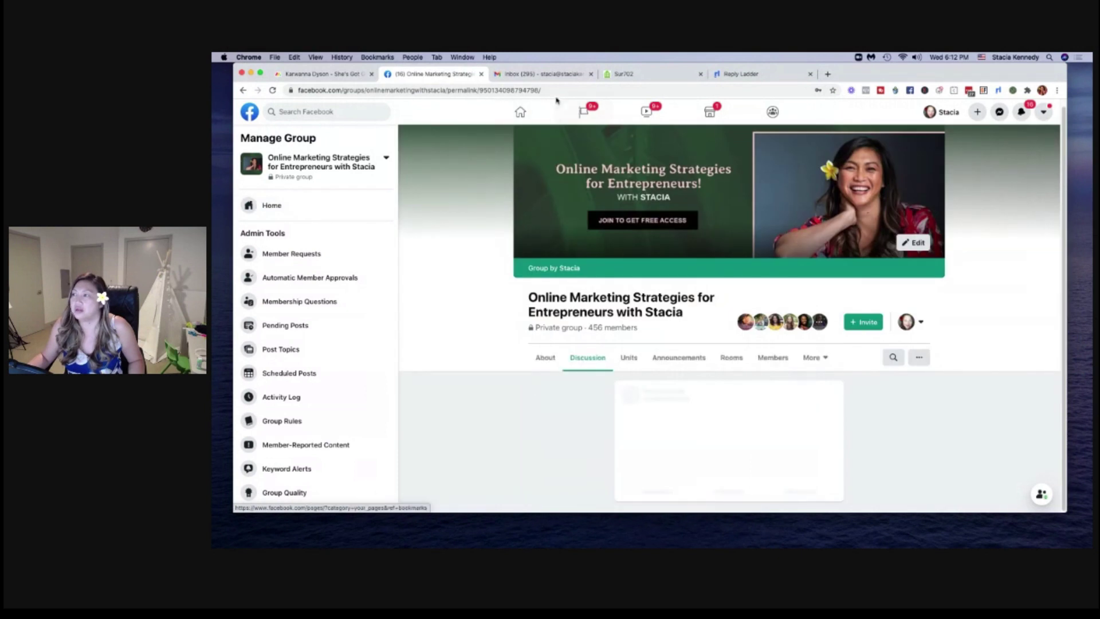
Replace the Post Permalink in Reply Ladder with the copied address of the open Online Marketing Strategies for Entrepreneurs group post
right_click(555, 94)
key("super+c")
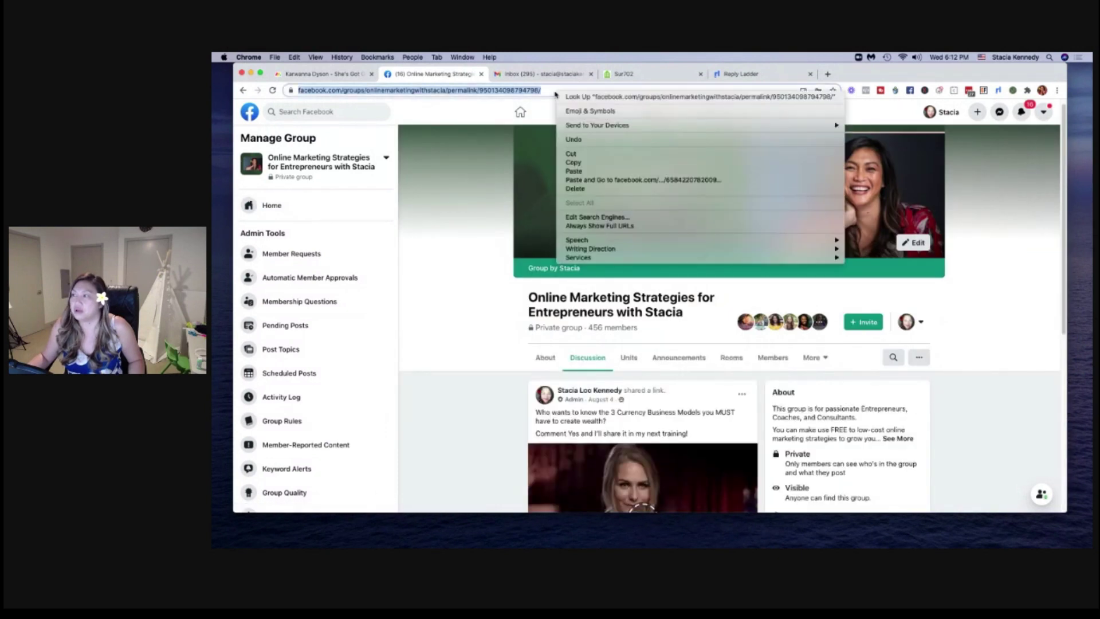
left_click(573, 162)
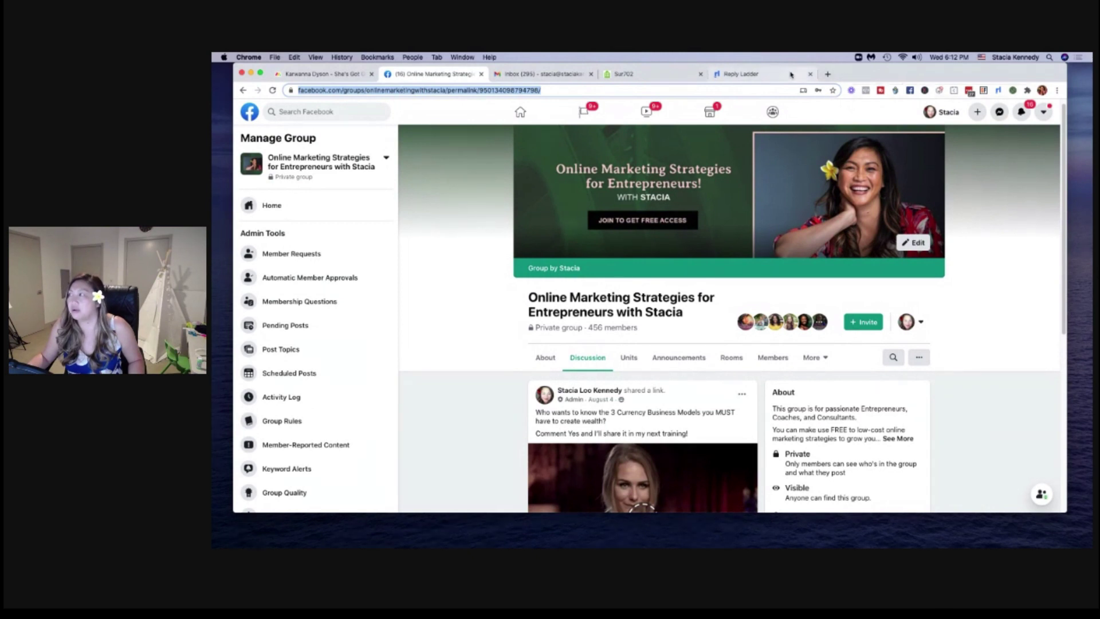
left_click(745, 73)
left_click(796, 213)
left_click_drag(796, 214, 351, 211)
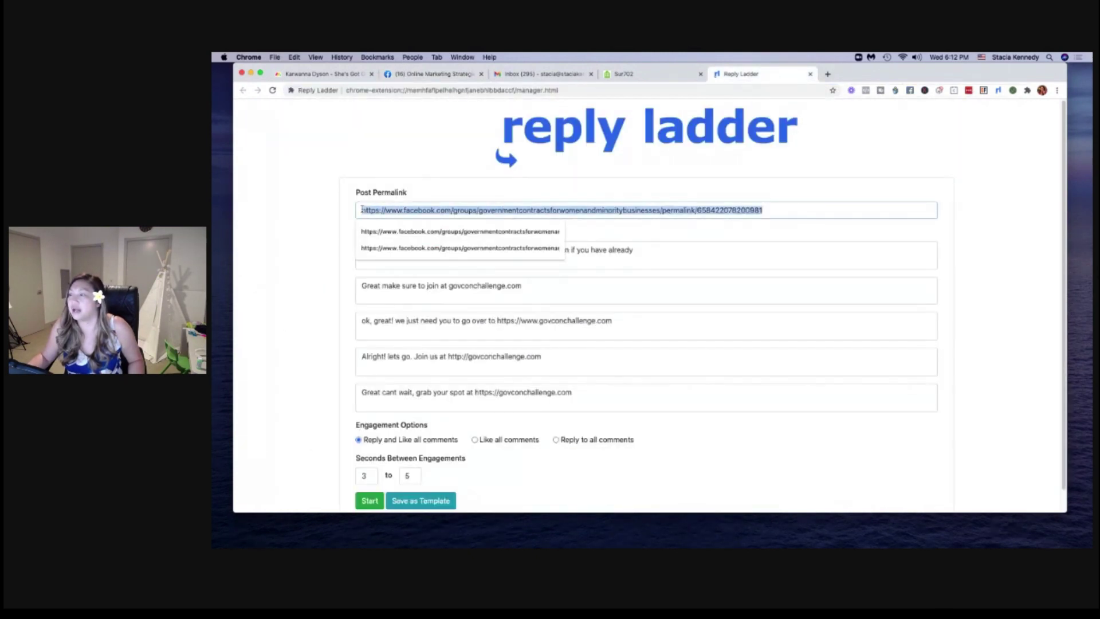
key("super+v")
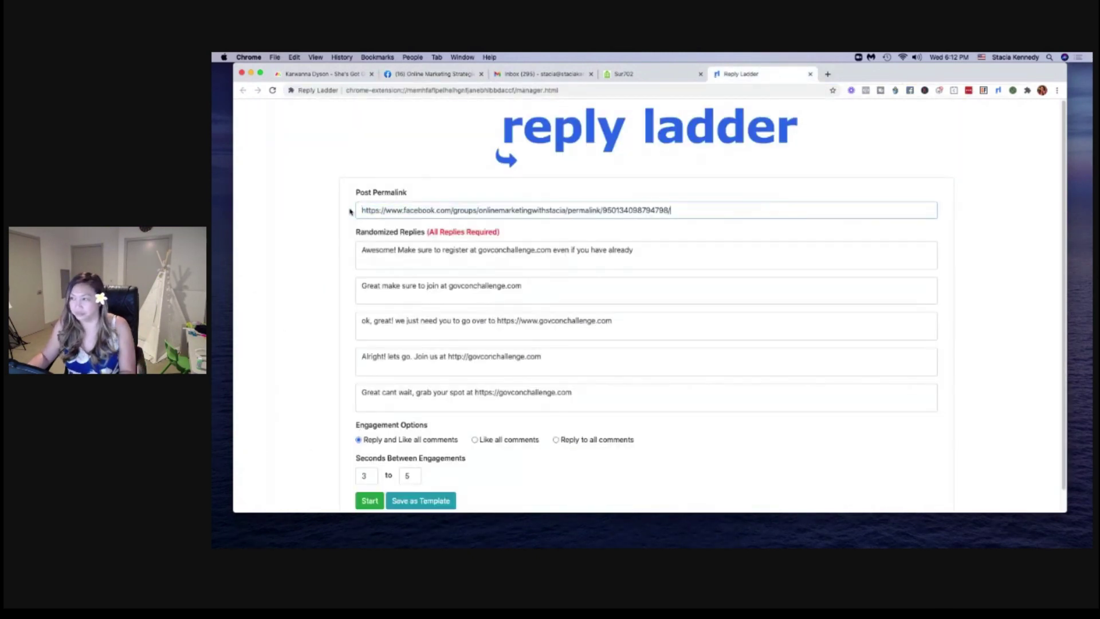
left_click(313, 216)
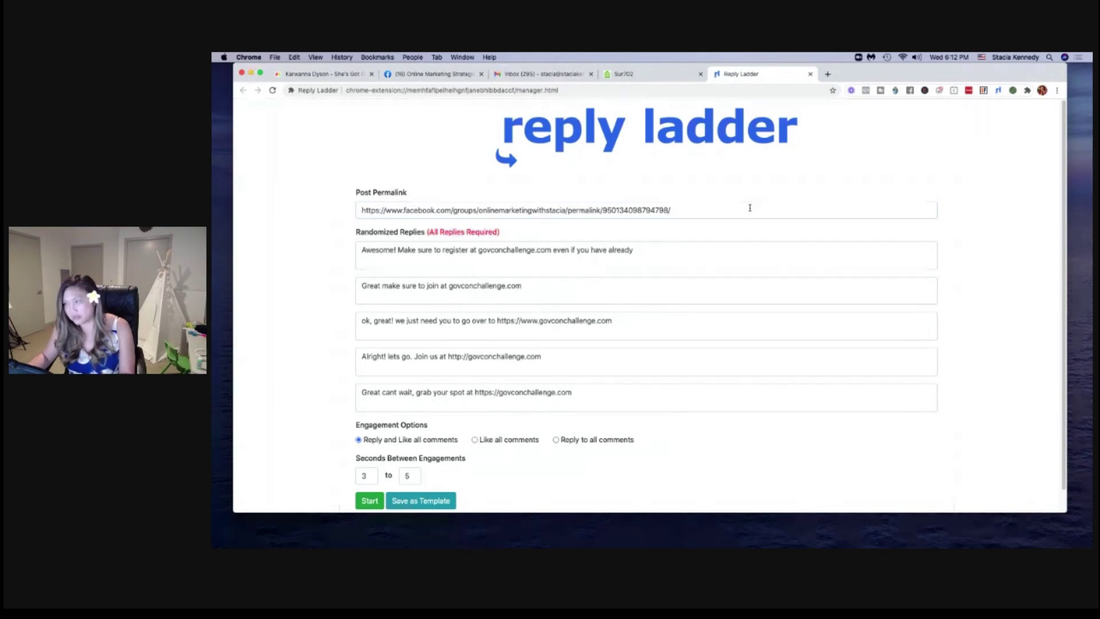
Clear the text of all five randomized replies in Reply Ladder
left_click_drag(643, 250, 312, 251)
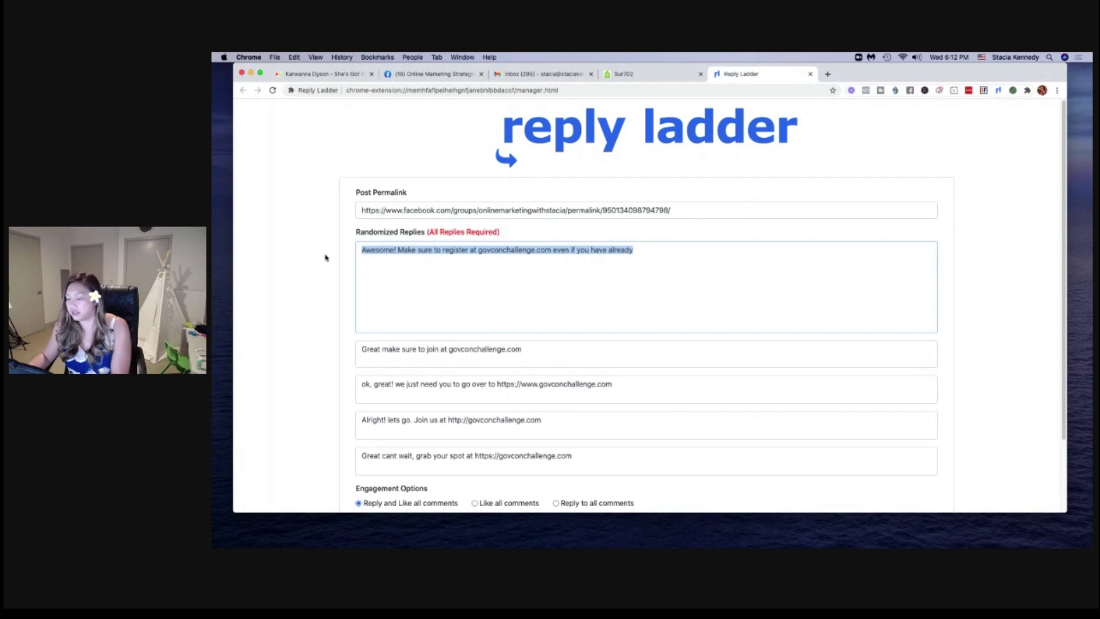
key("BackSpace")
left_click(541, 352)
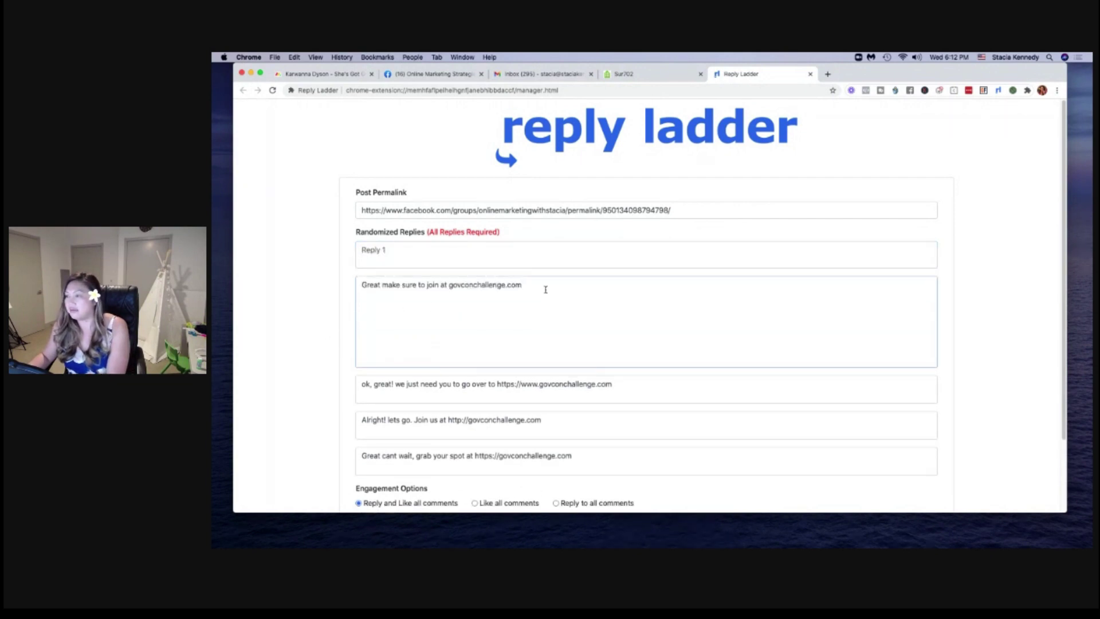
left_click_drag(545, 289, 364, 285)
key("BackSpace")
left_click(616, 378)
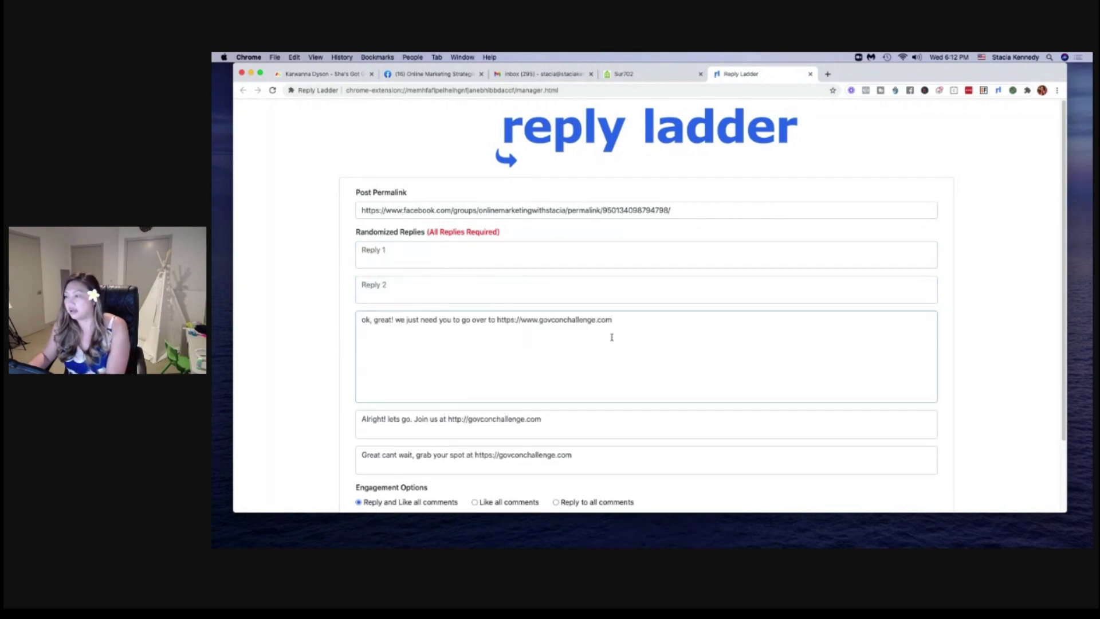
left_click_drag(630, 329, 309, 313)
key("BackSpace")
scroll(393, 351, "down", 2)
left_click(582, 332)
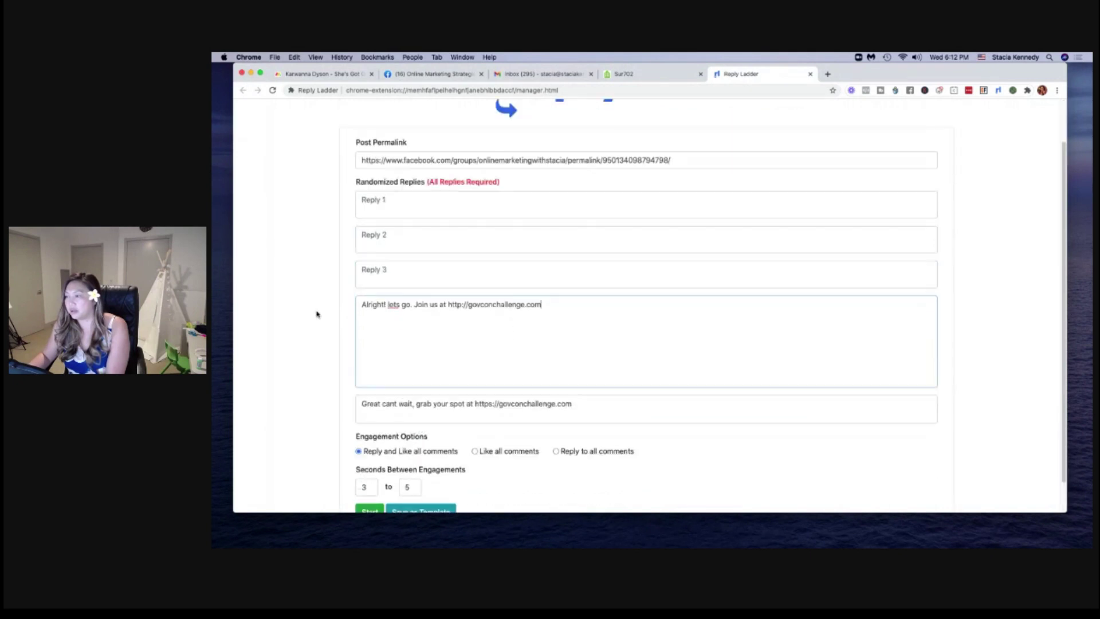
key("super+a")
key("BackSpace")
left_click(596, 411)
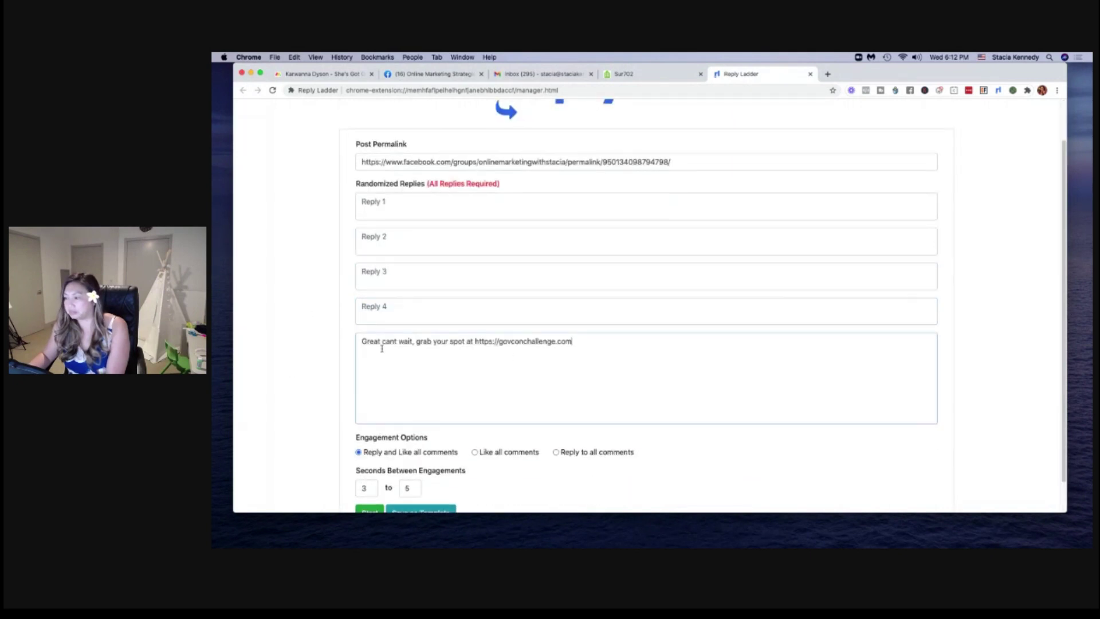
key("super+a")
key("BackSpace")
scroll(346, 318, "down", 1)
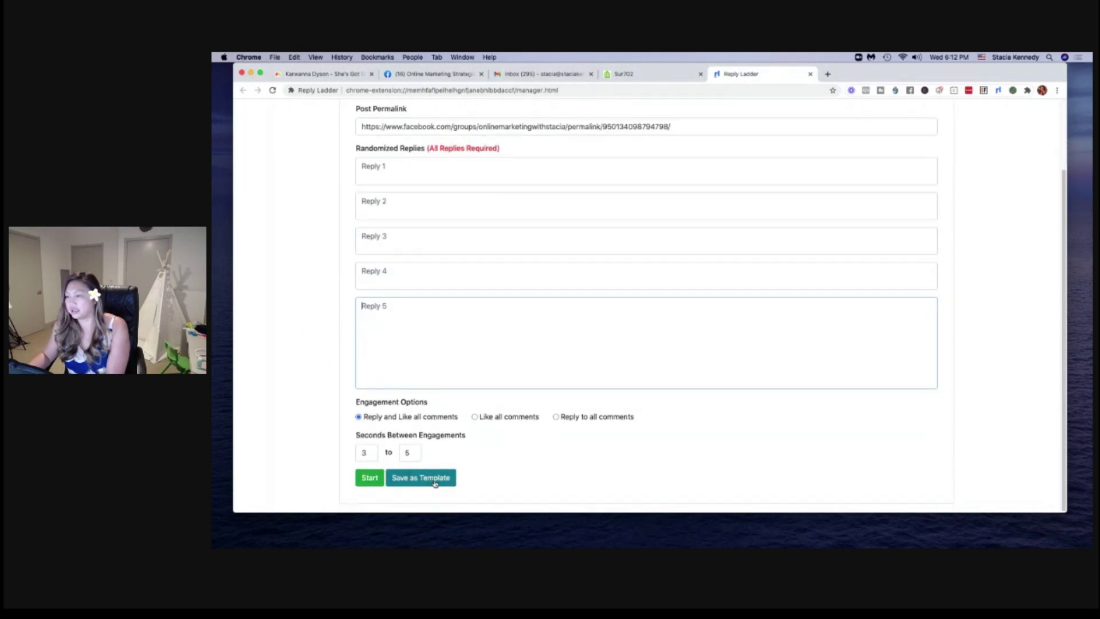
Enter "Great I am excited to share" as the first randomized reply
scroll(439, 187, "up", 1)
left_click(416, 196)
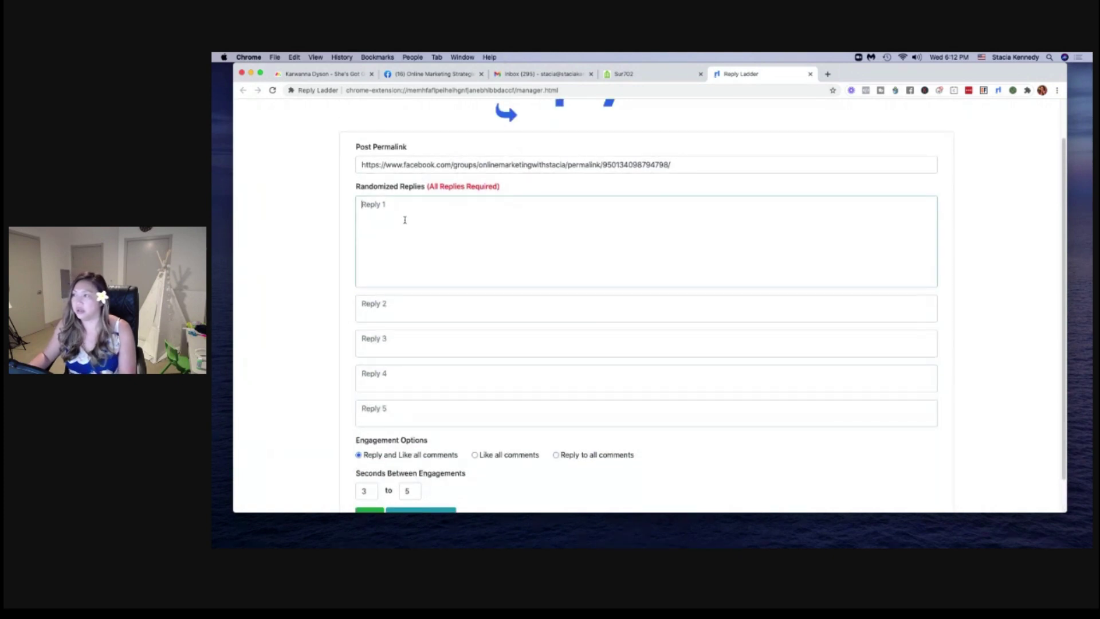
type("G")
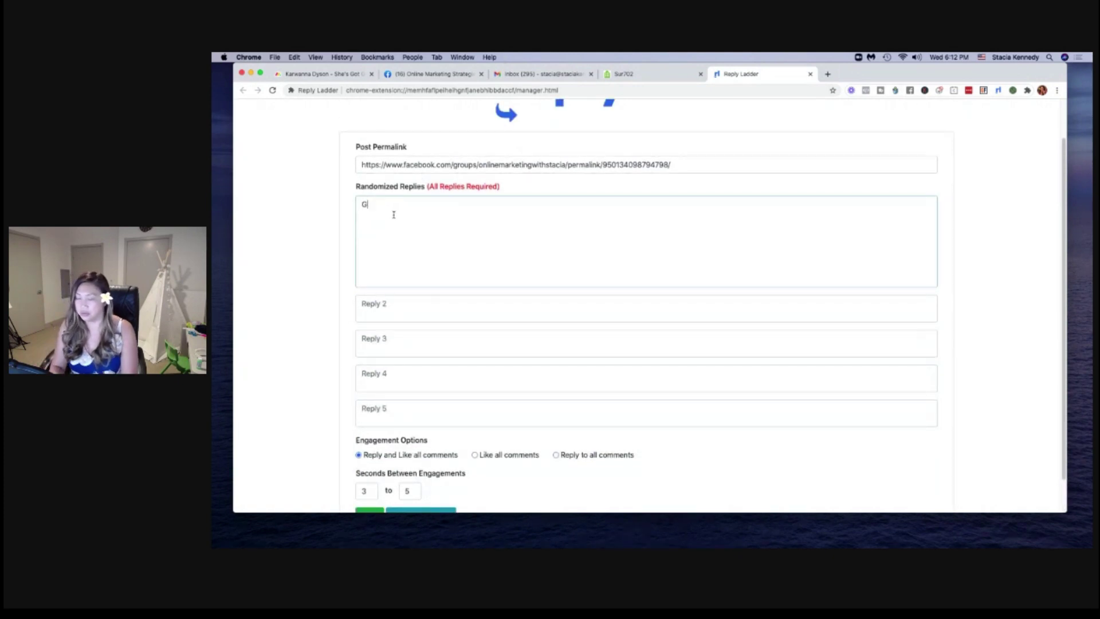
type("reat I")
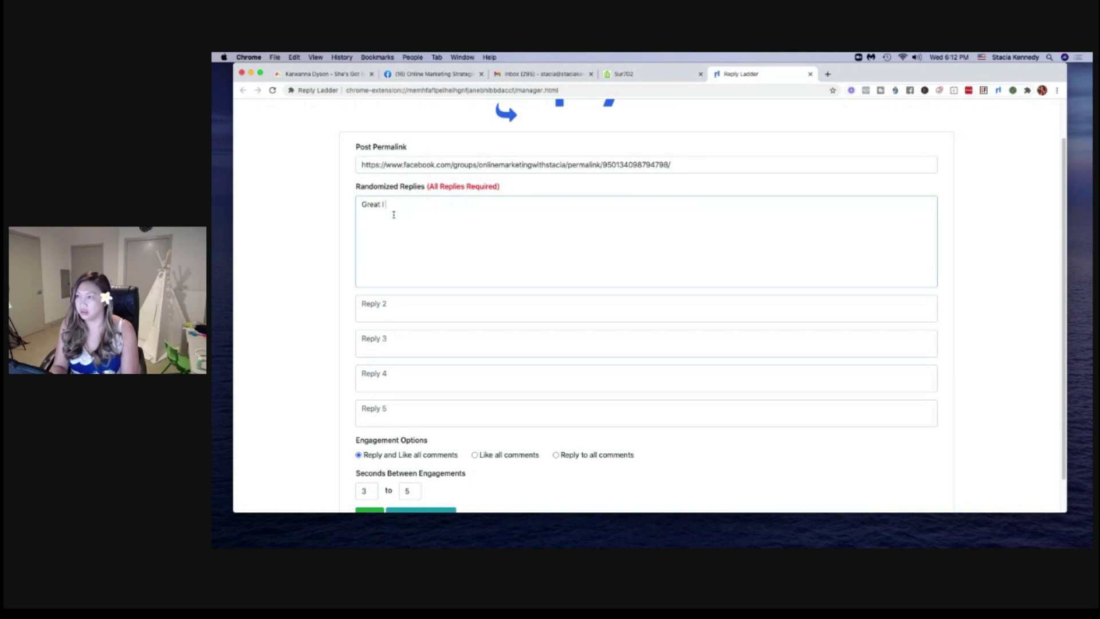
type(" am excited to share")
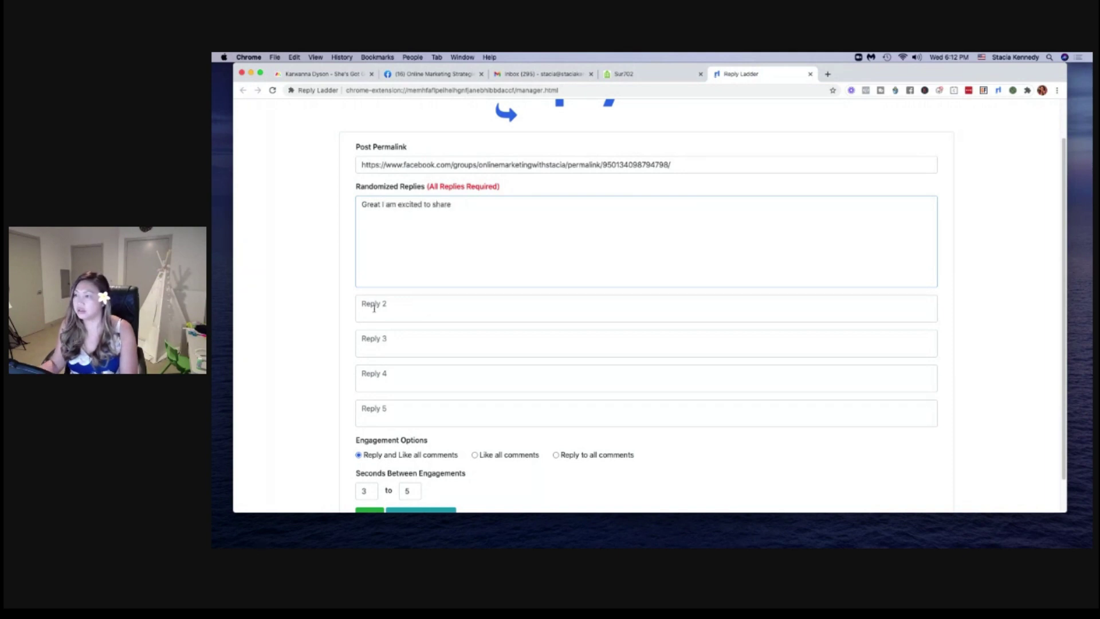
Enter "Awesome can't wait to share more" as the second randomized reply
left_click(375, 308)
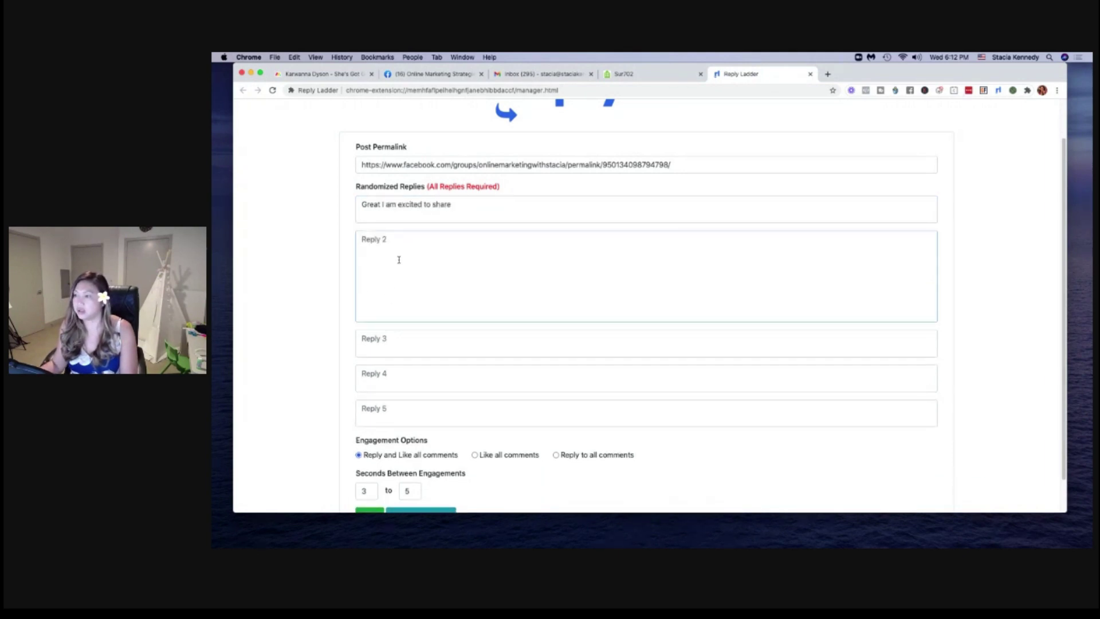
type("Awesome")
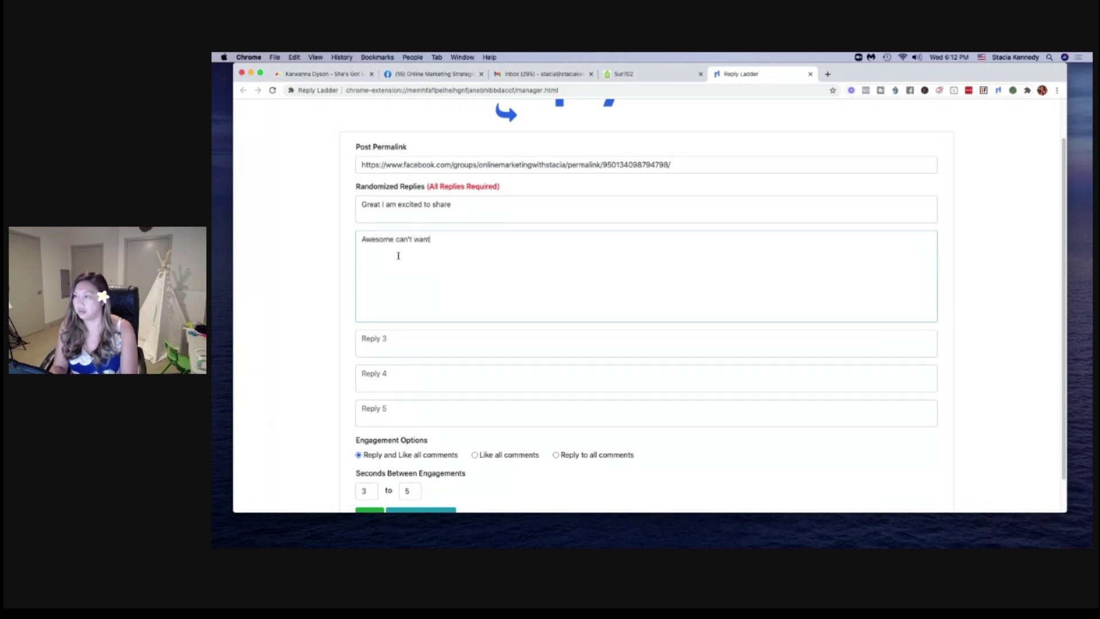
type(" can't wait!!")
key("BackSpace")
key("BackSpace")
key("BackSpace")
key("BackSpace")
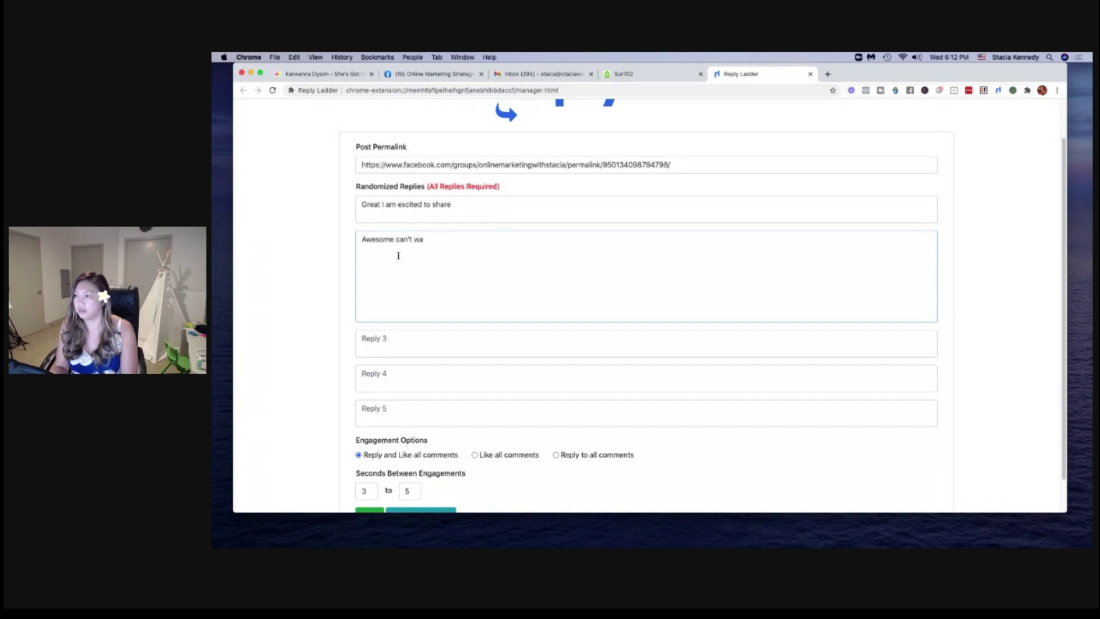
type("it to share more")
Enter "This is such a great training" as the third randomized reply and place the cursor in the fourth
left_click(401, 350)
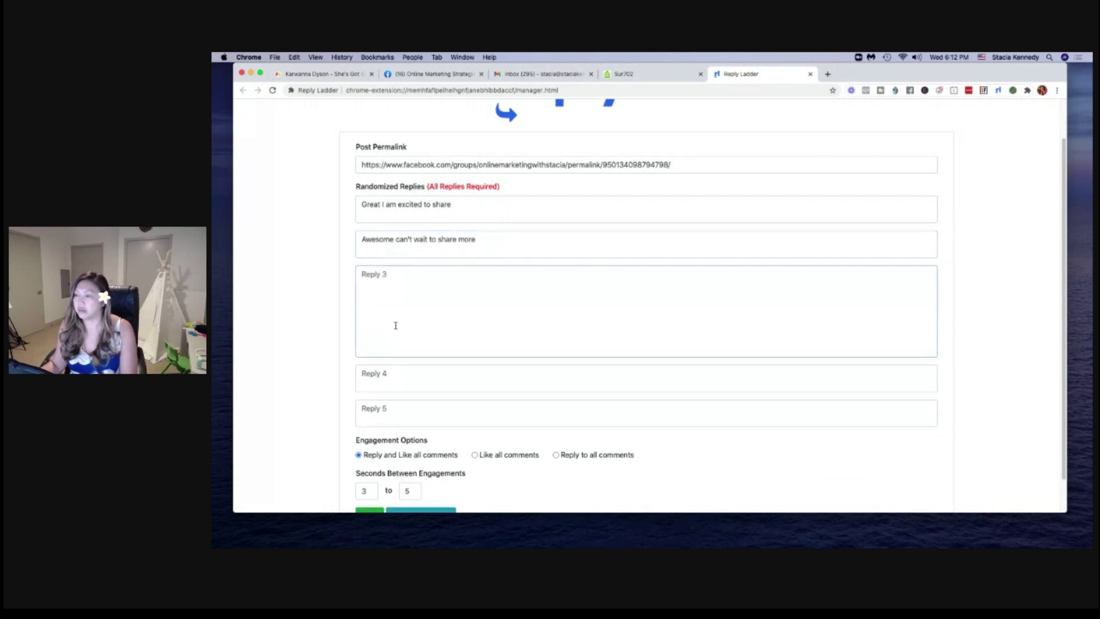
type("This is such")
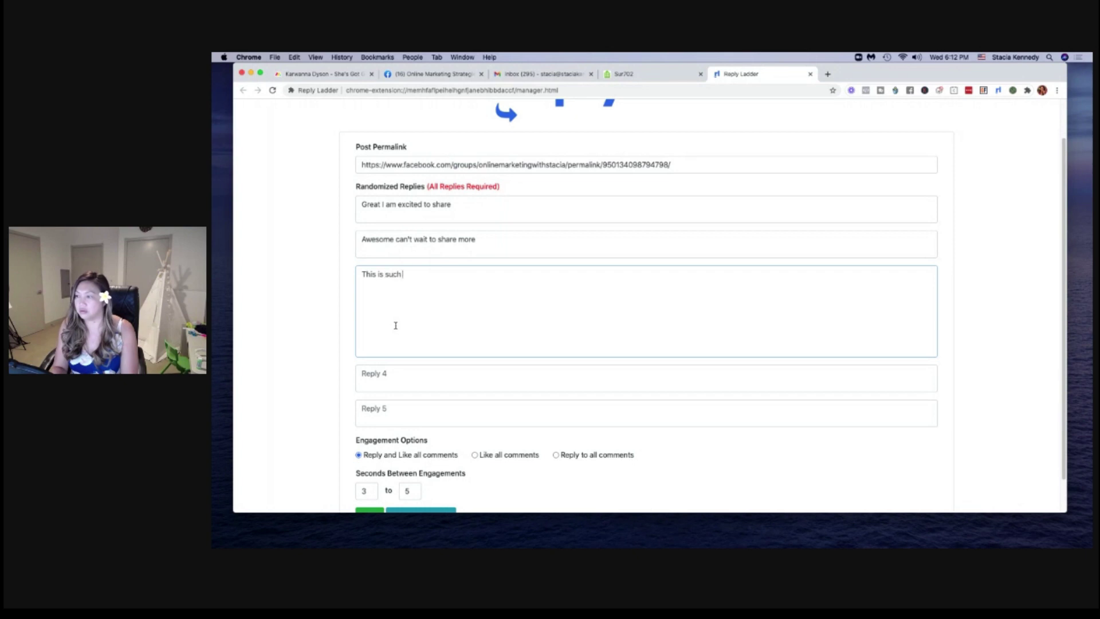
type(" a great training")
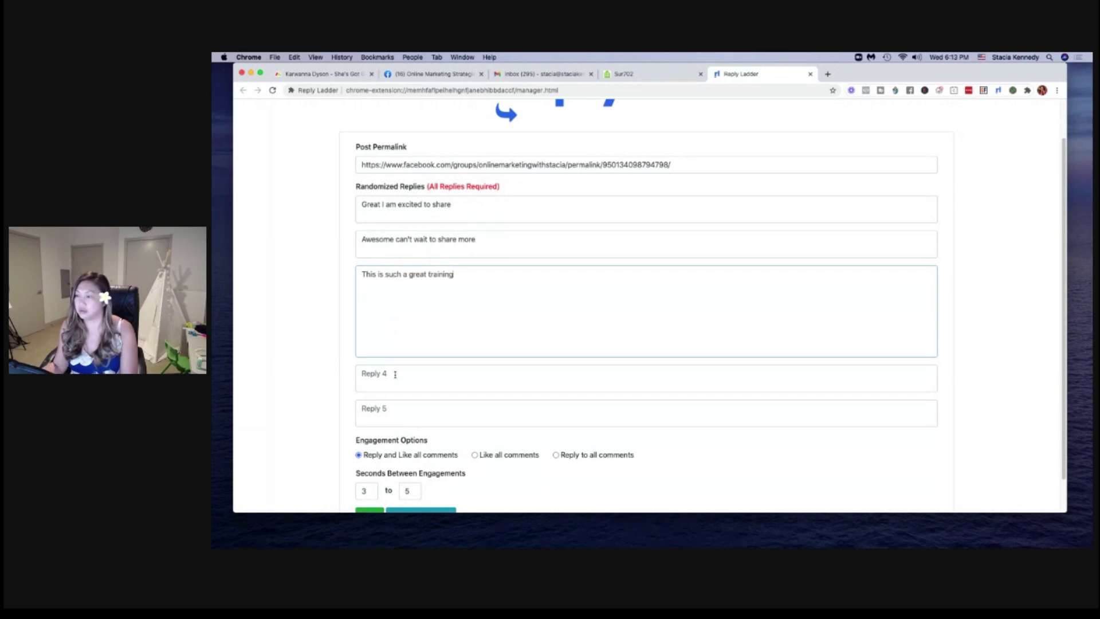
left_click(395, 376)
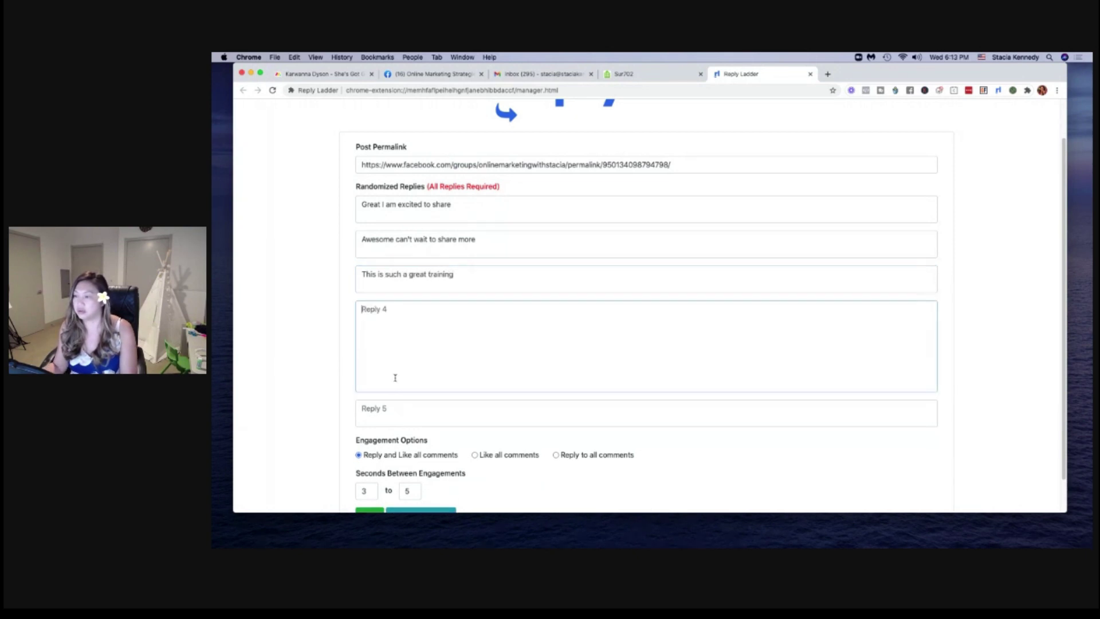
type("Do yo")
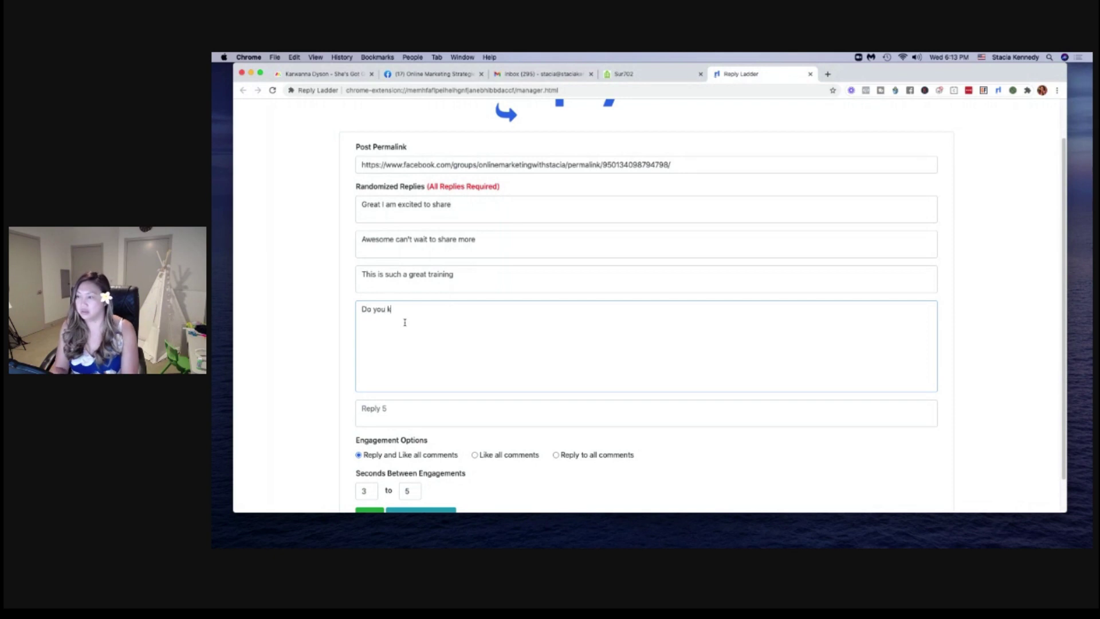
type("u k")
key("BackSpace")
key("BackSpace")
key("BackSpace")
key("BackSpace")
key("BackSpace")
key("BackSpace")
key("BackSpace")
key("BackSpace")
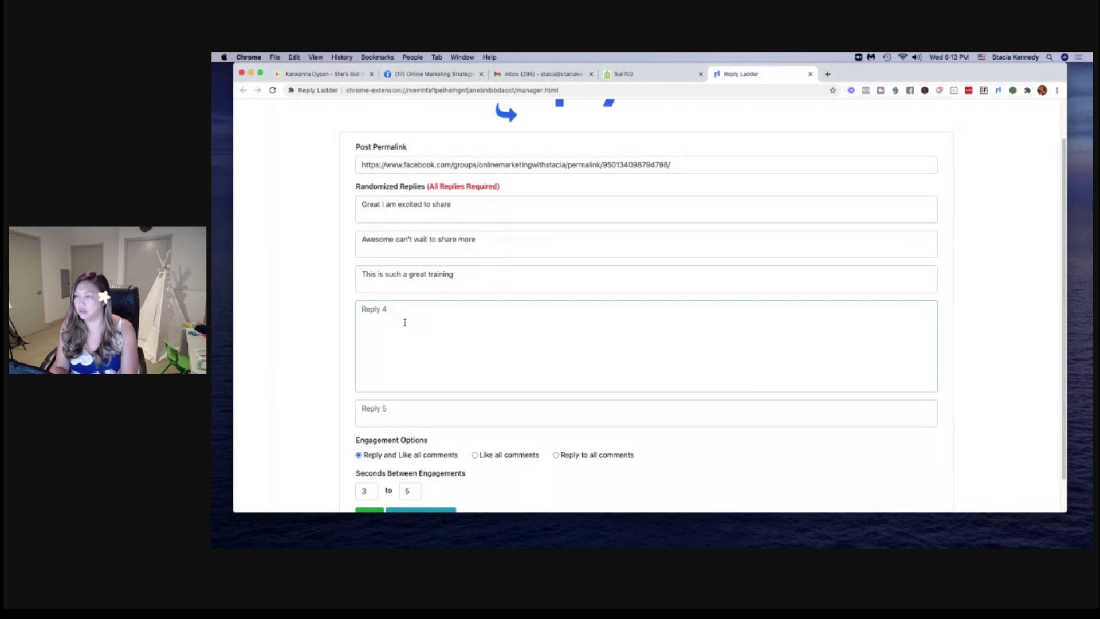
Enter "Great lets go!" as the fourth randomized reply and "Awesome do you know anyone else who would want in?" as the fifth
type("Great lets go!")
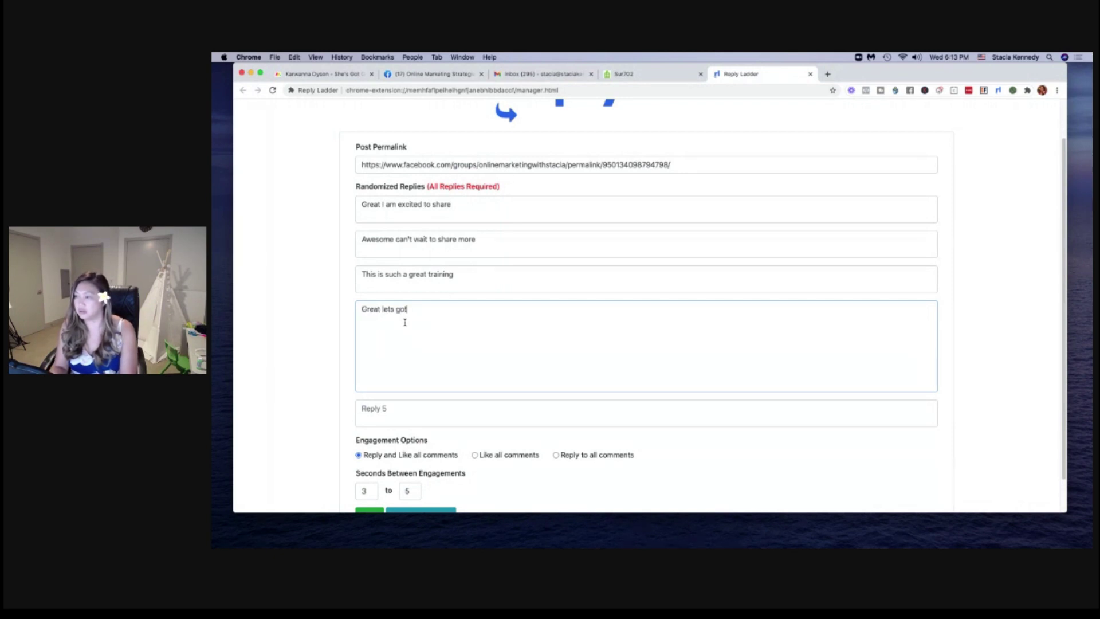
left_click(424, 407)
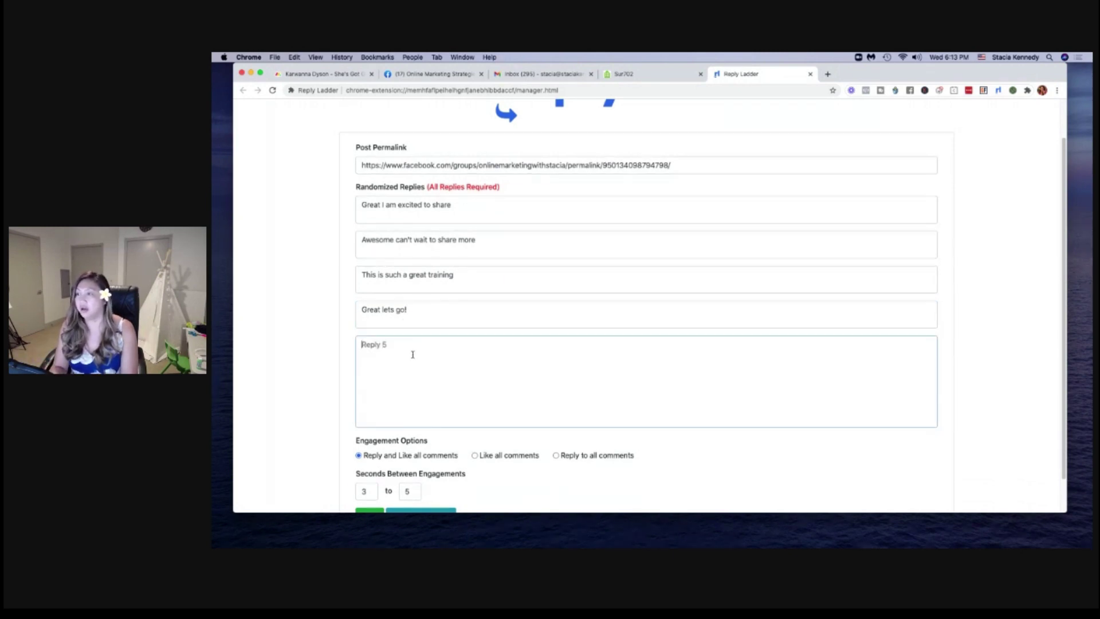
type("Aweso")
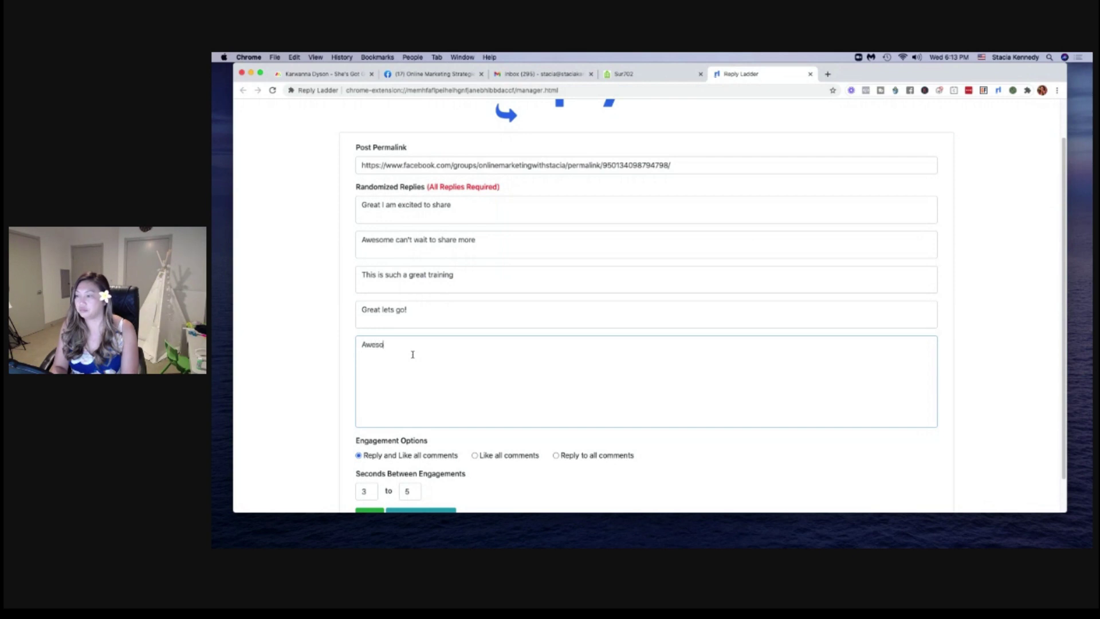
type("me do you kn")
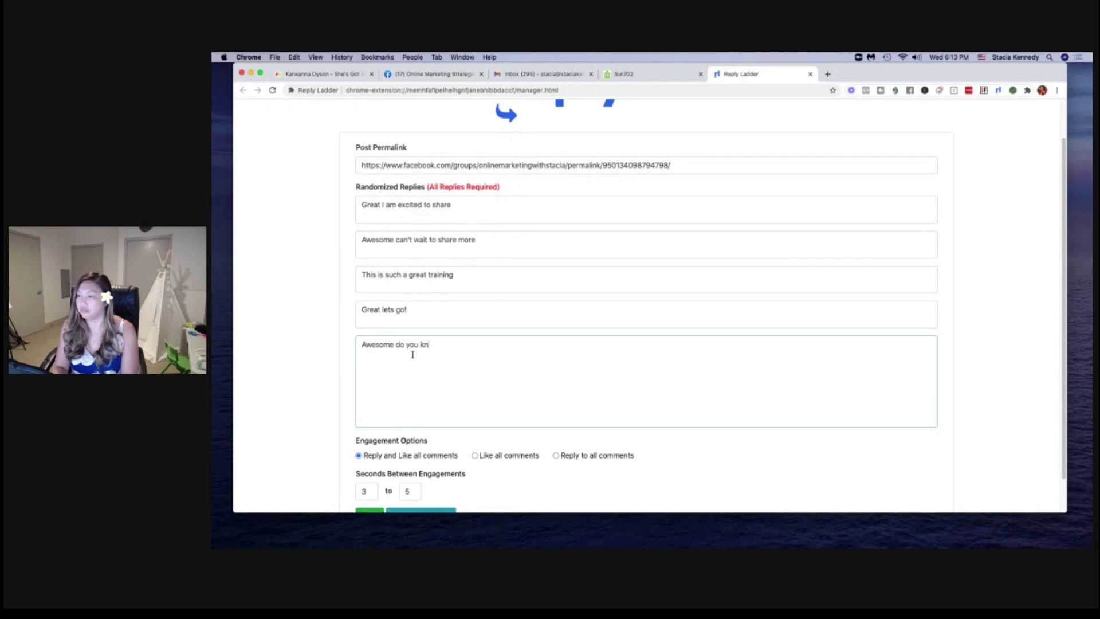
type("ow anyone else who")
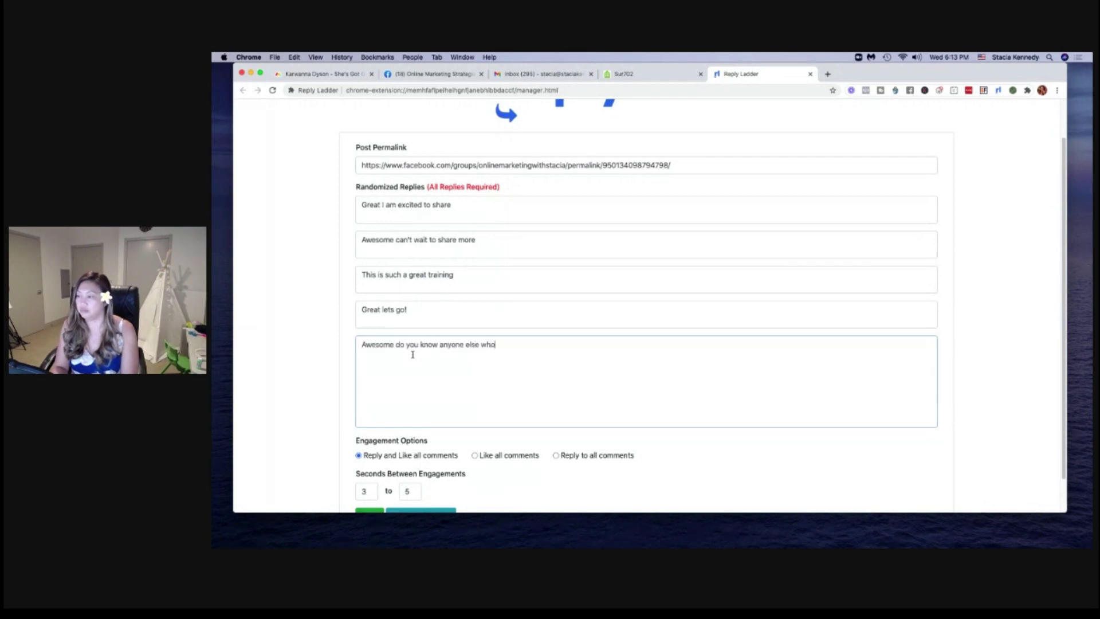
type(" would want in?")
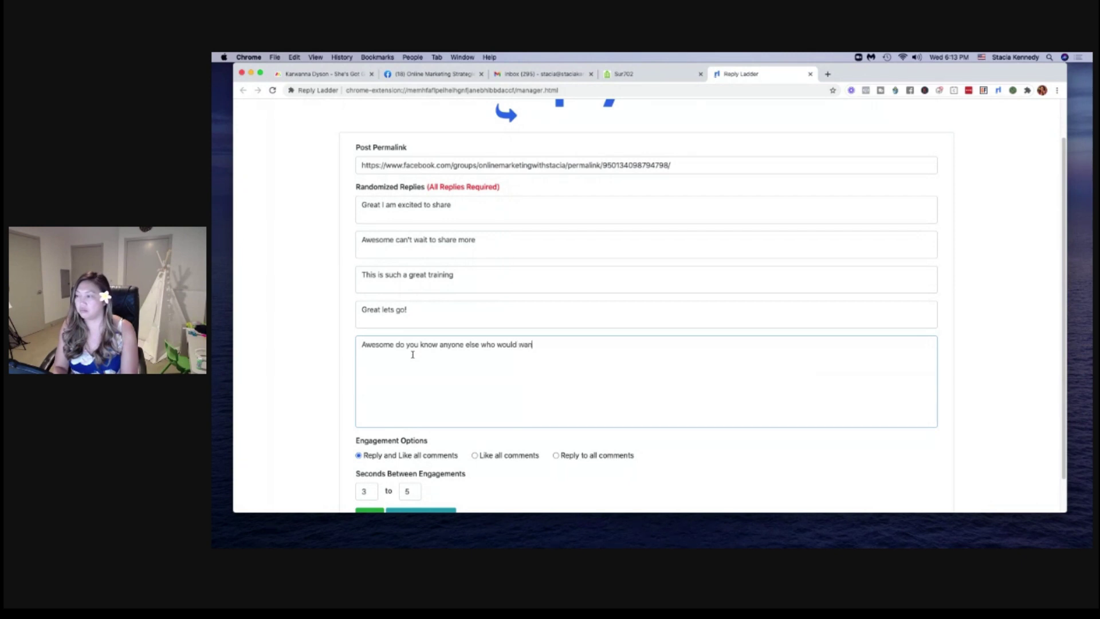
left_click(296, 342)
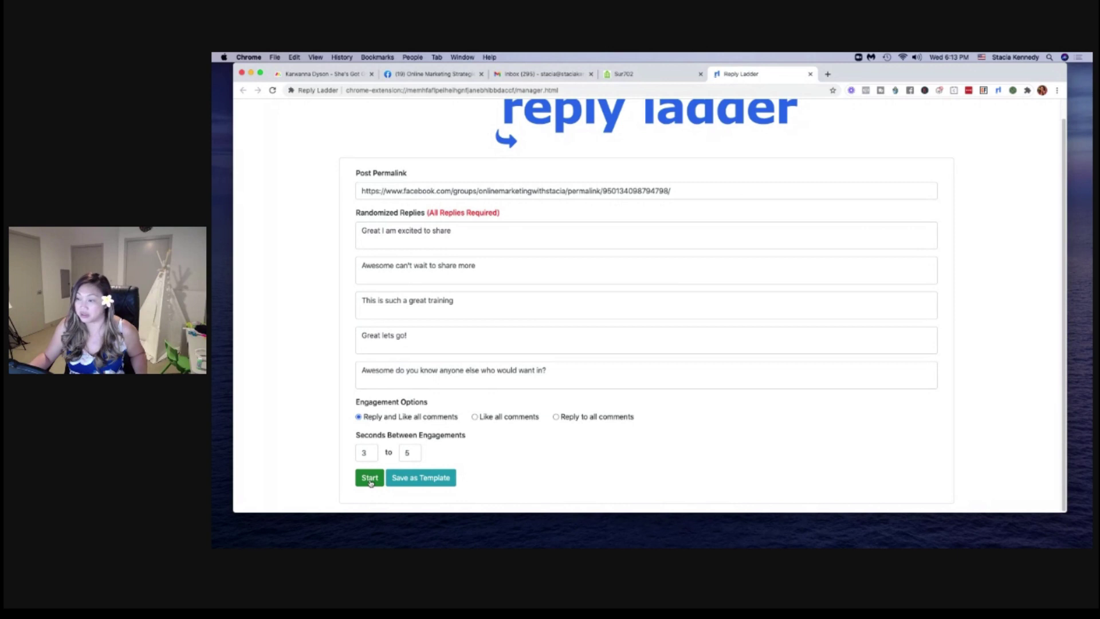
Start the Reply Ladder run on the group post and follow the automatic replies in its comment thread
left_click(370, 483)
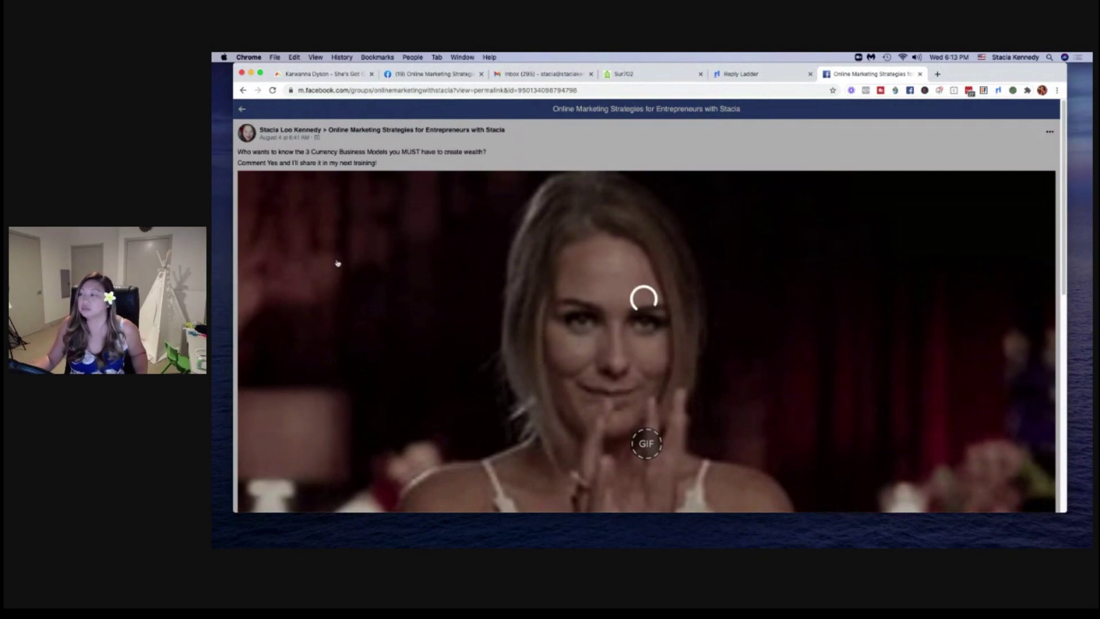
scroll(338, 263, "down", 10)
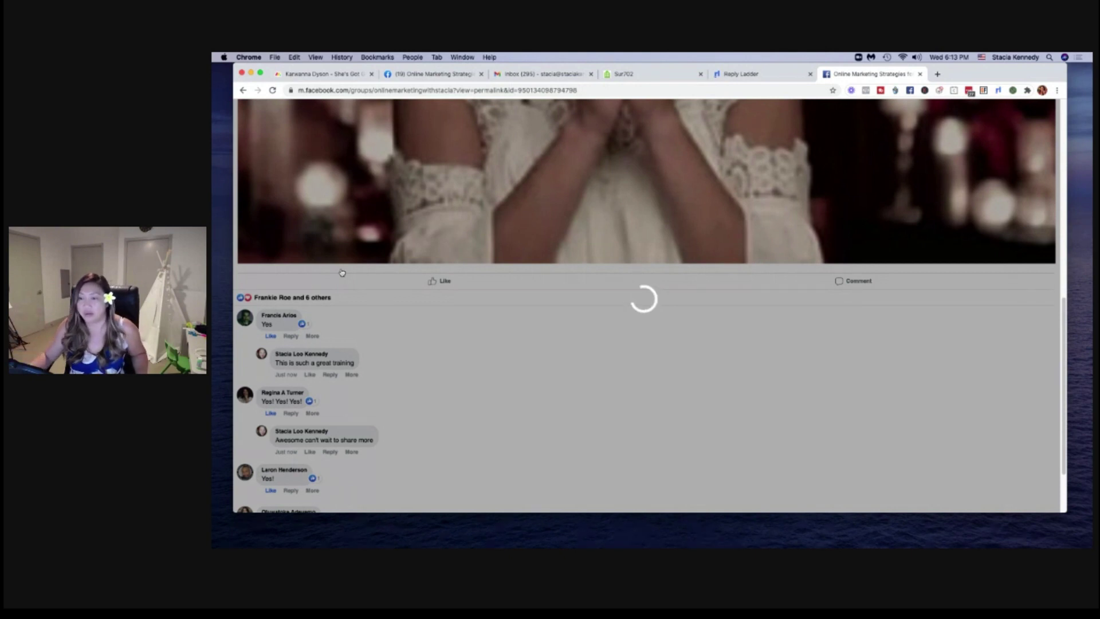
scroll(342, 273, "down", 3)
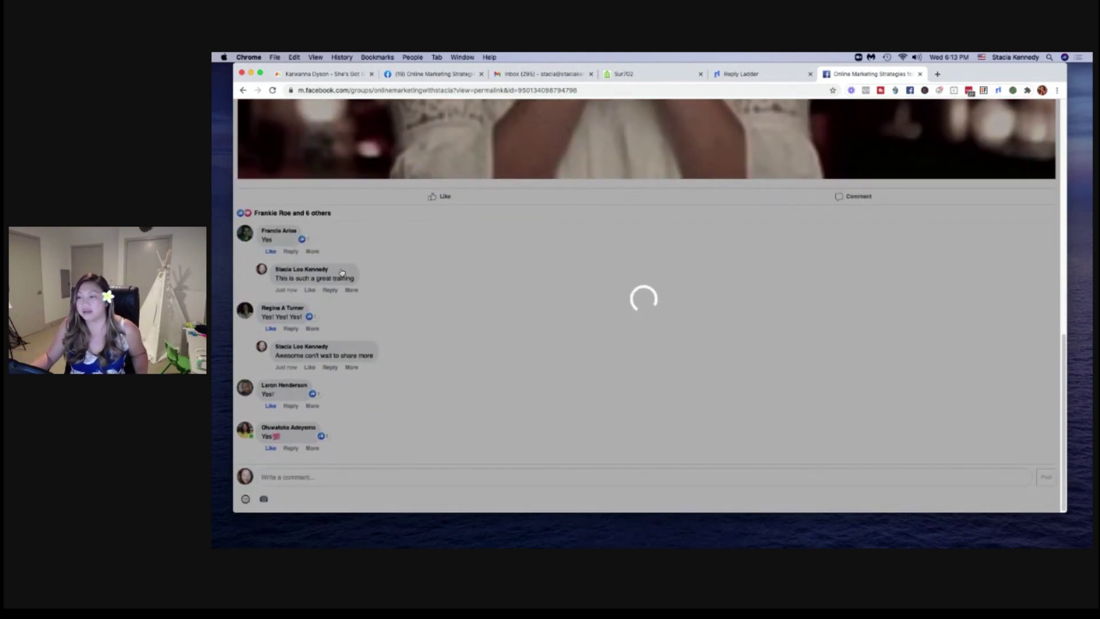
scroll(343, 273, "down", 1)
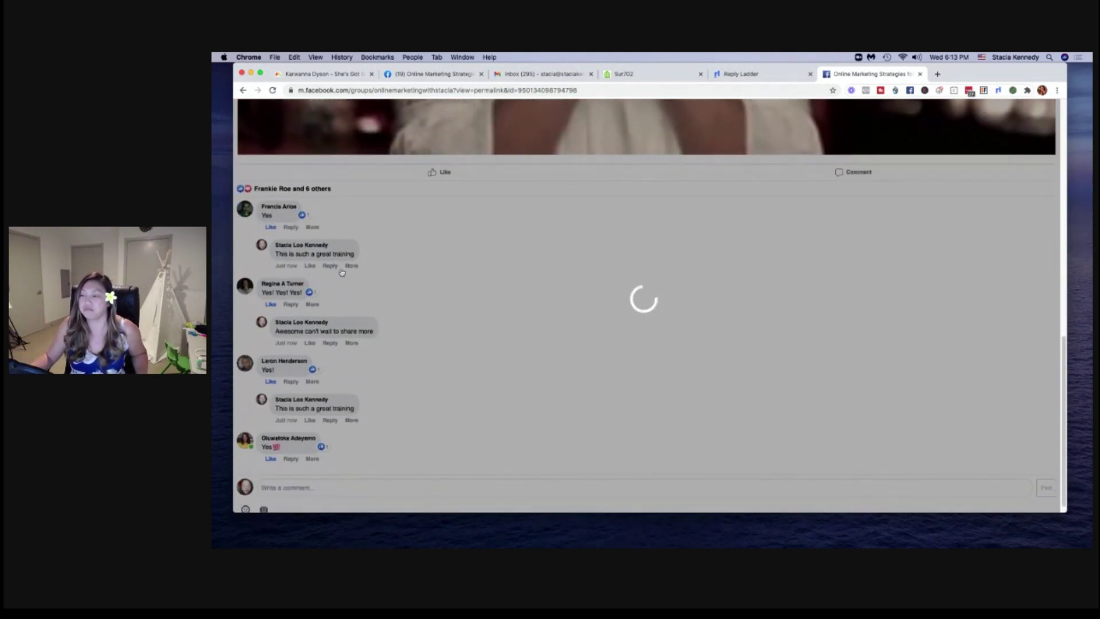
scroll(342, 273, "down", 1)
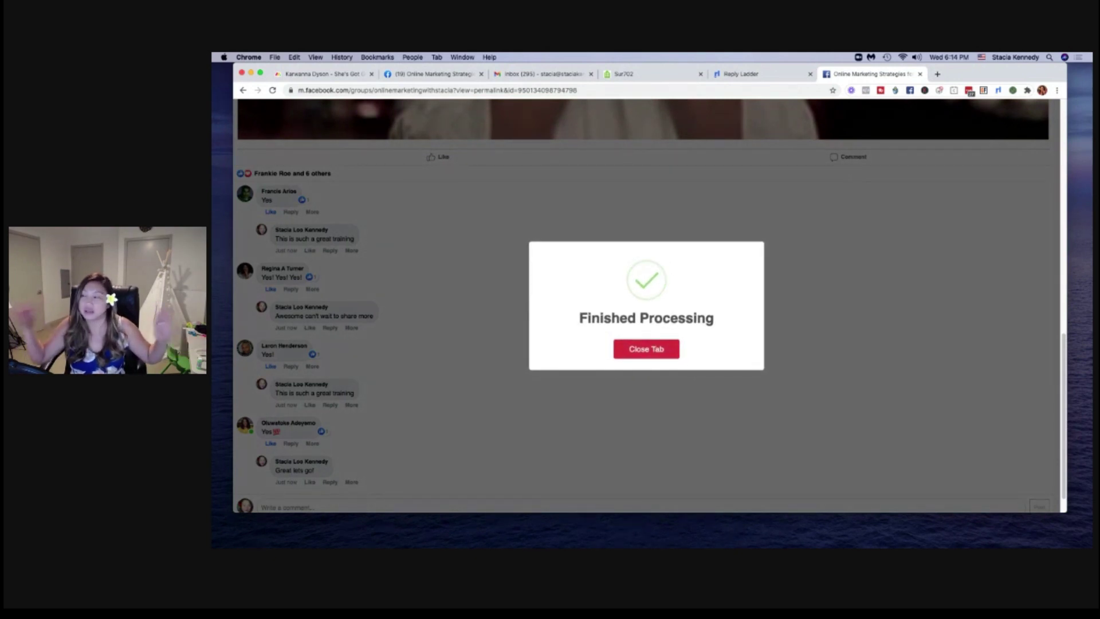
Close the processed post's tab and Reply Ladder, and return to the Online Marketing Strategies for Entrepreneurs group post on Facebook
left_click(668, 350)
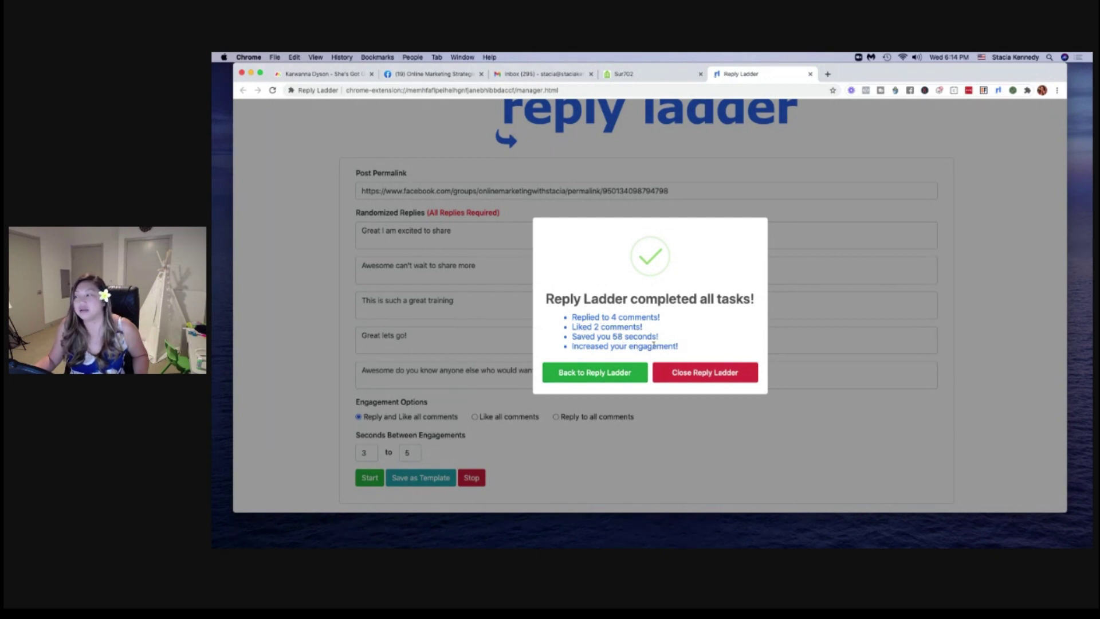
left_click(711, 376)
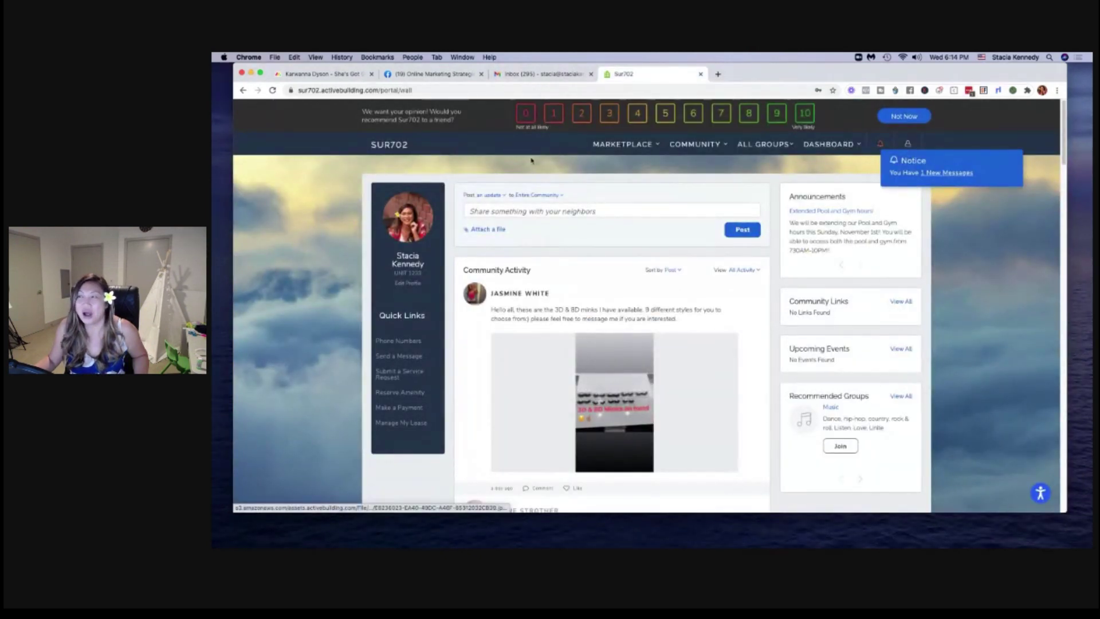
left_click(321, 74)
left_click(432, 75)
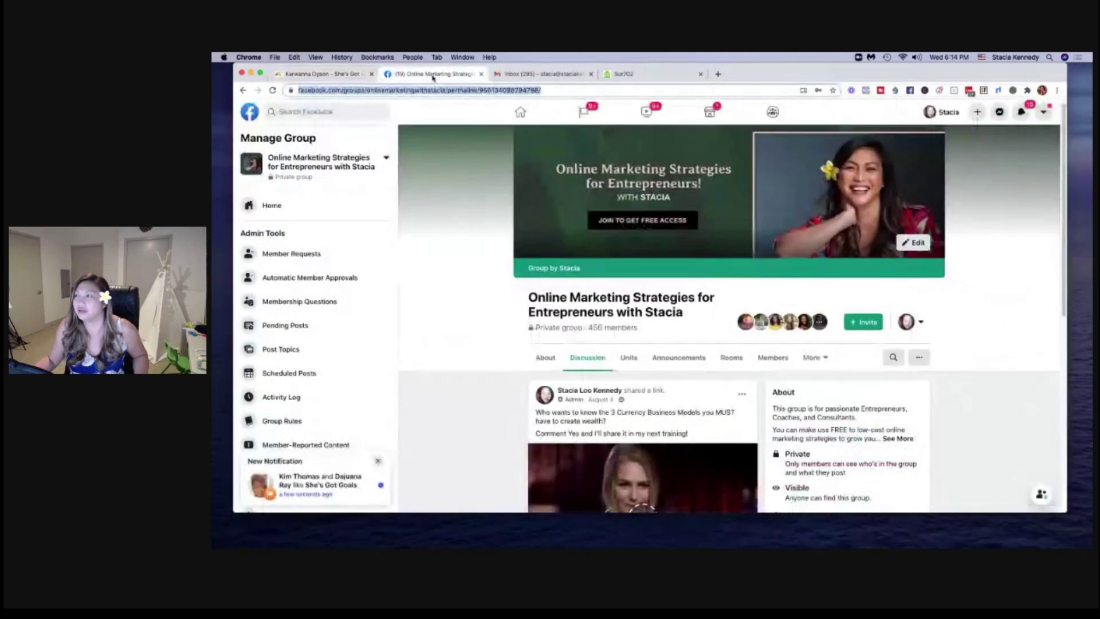
left_click(440, 180)
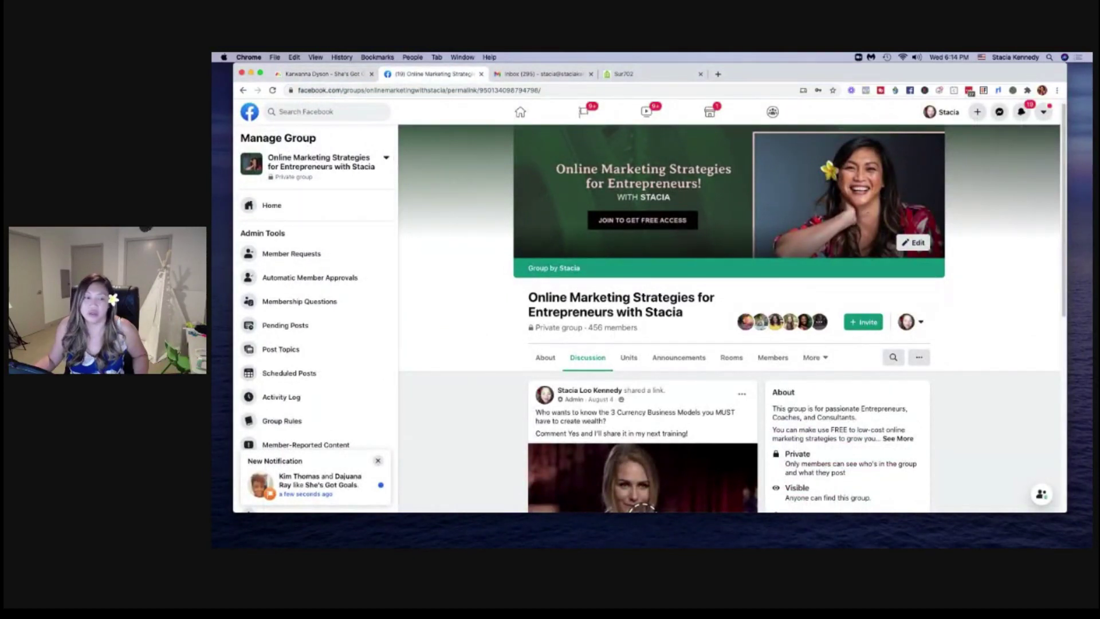
Switch to Finder, open the Desktop image "Screen Shot 2020-11-03 at 6.23.04 PM", view its Reply Ladder completion summary enlarged, and close it
key("super+alt+space")
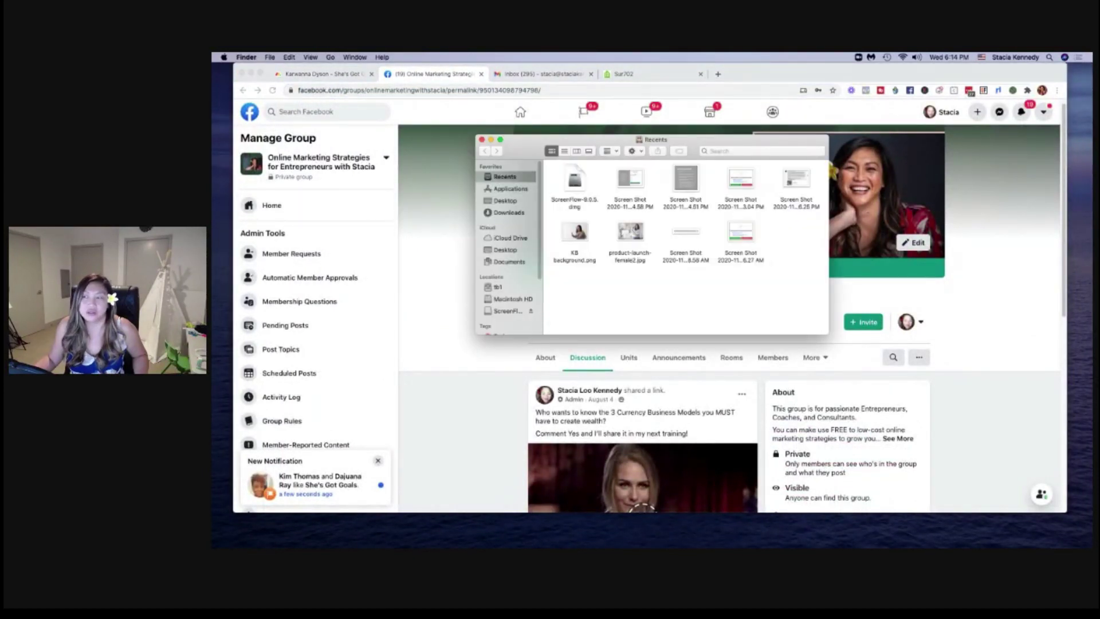
left_click(505, 201)
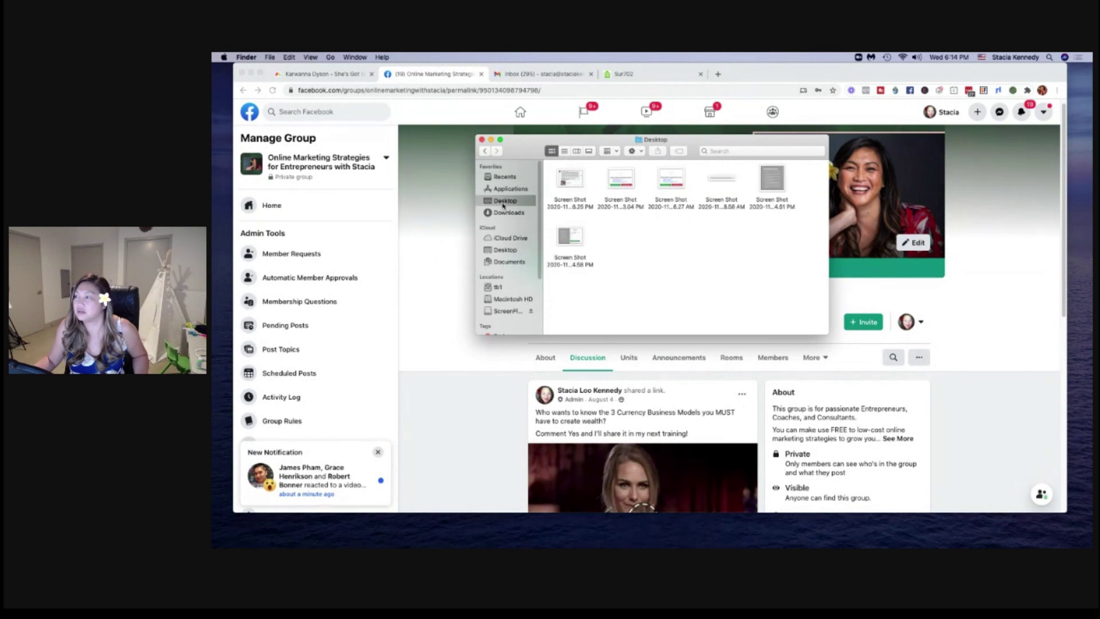
double_click(620, 181)
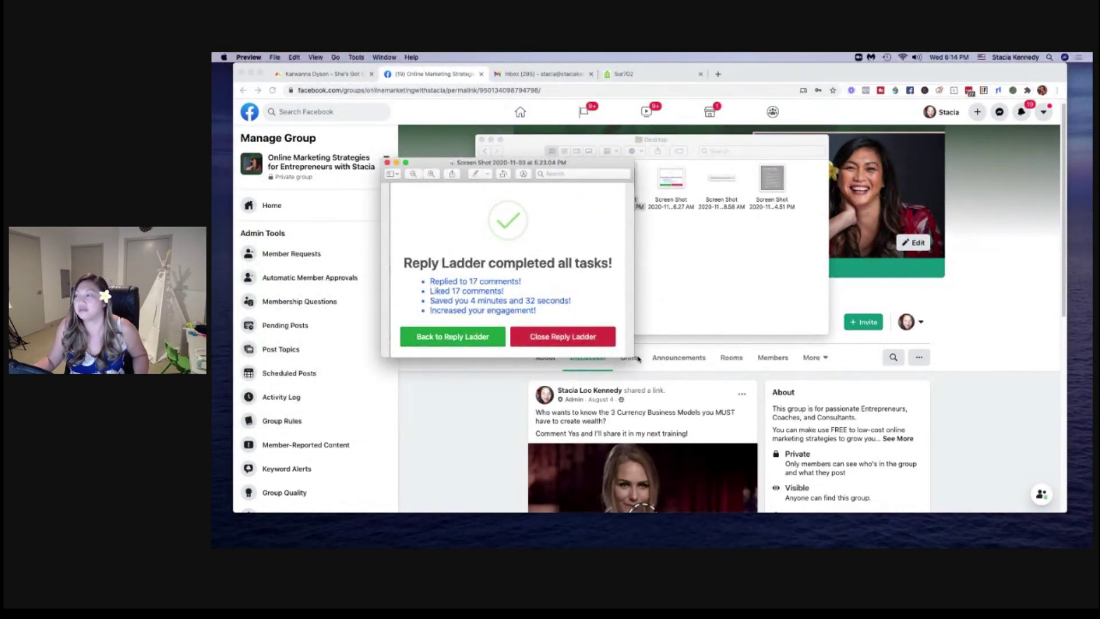
key("super+equal")
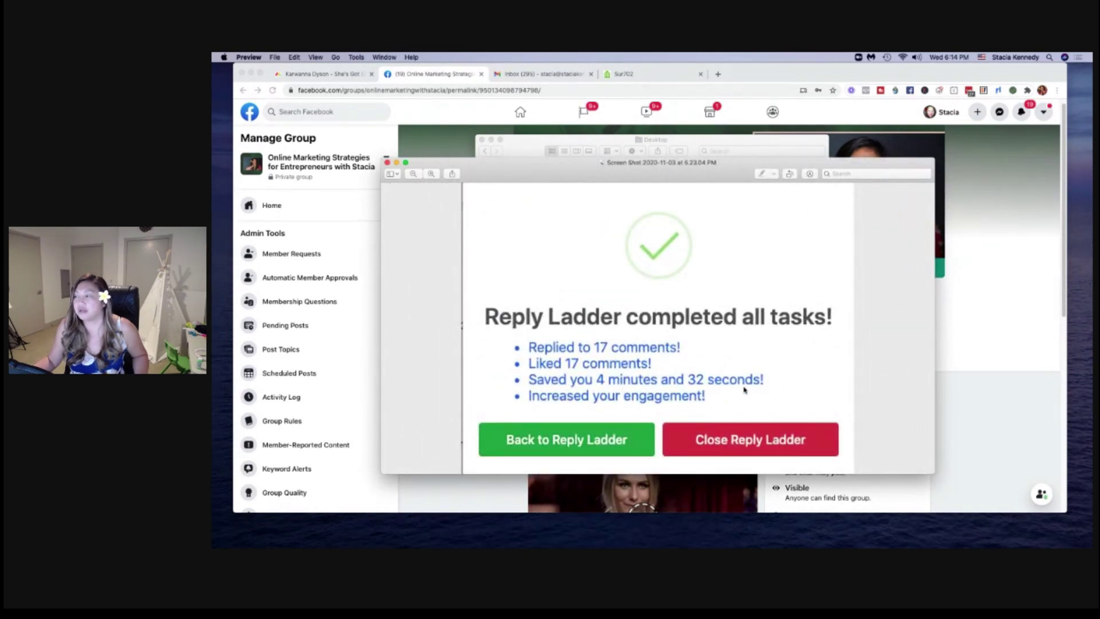
left_click(387, 162)
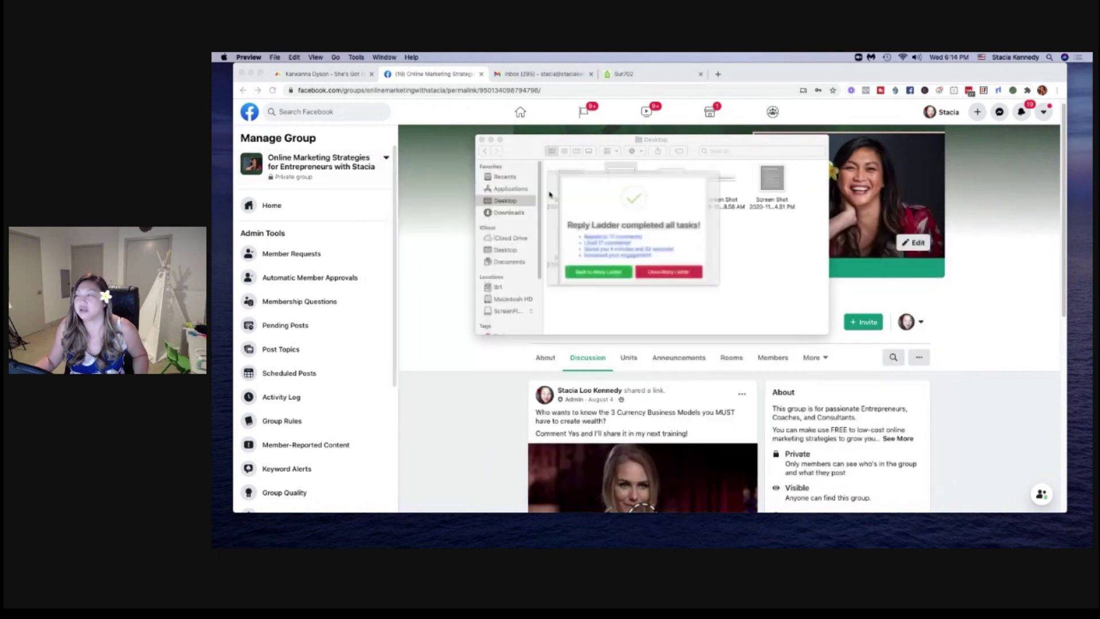
View the Desktop image "Screen Shot 2020-11-03 at 9.56.27 AM" enlarged, and close it along with the Finder window
left_click(670, 171)
double_click(671, 173)
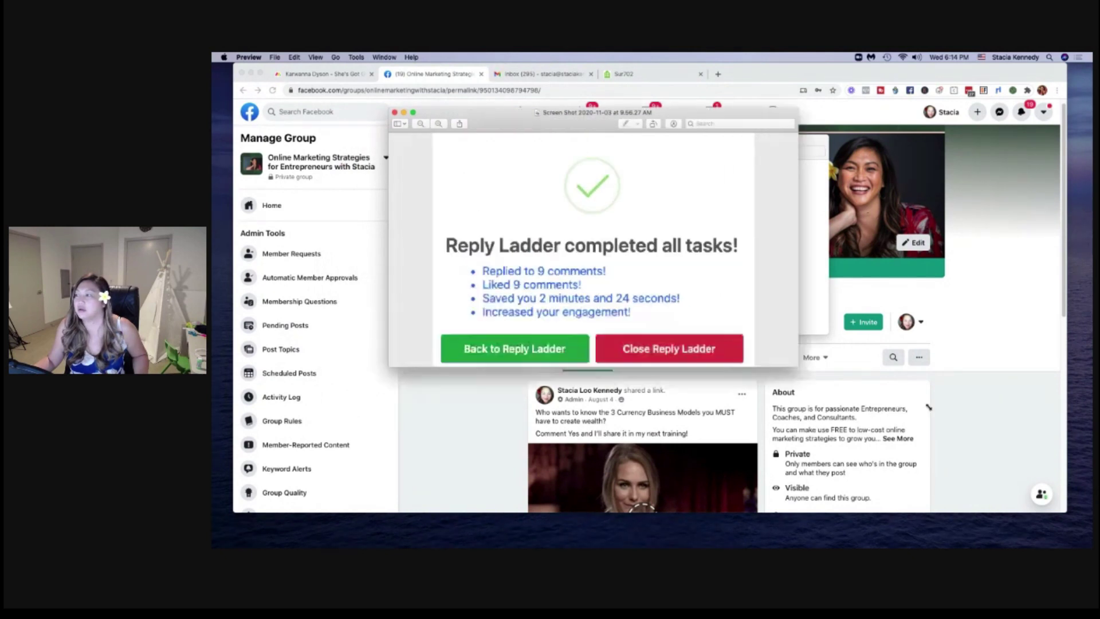
left_click_drag(713, 136, 655, 104)
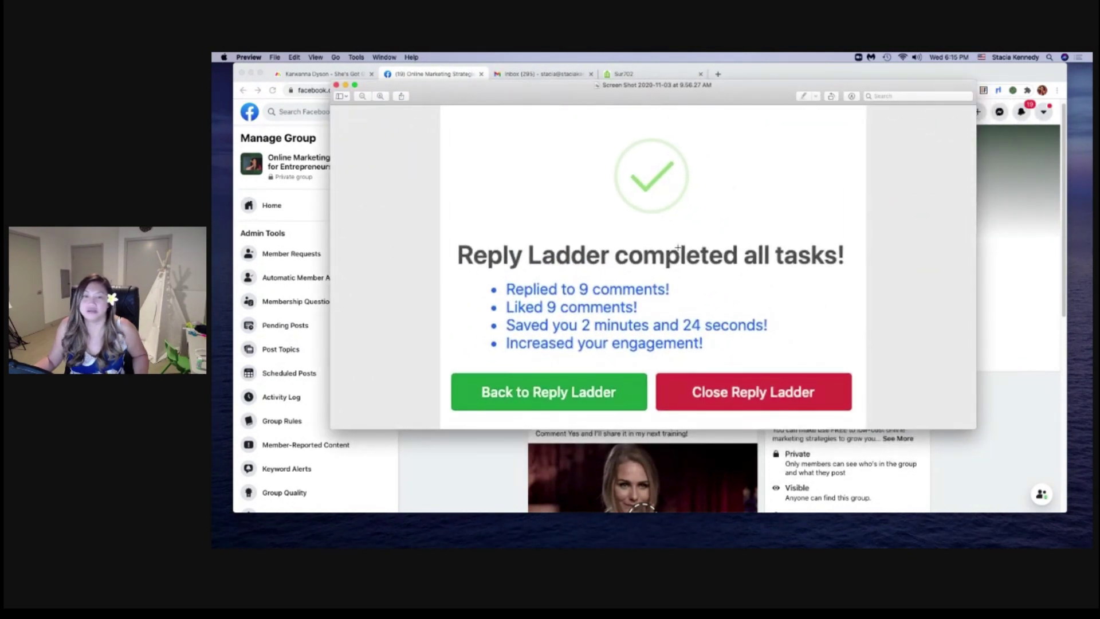
left_click(336, 85)
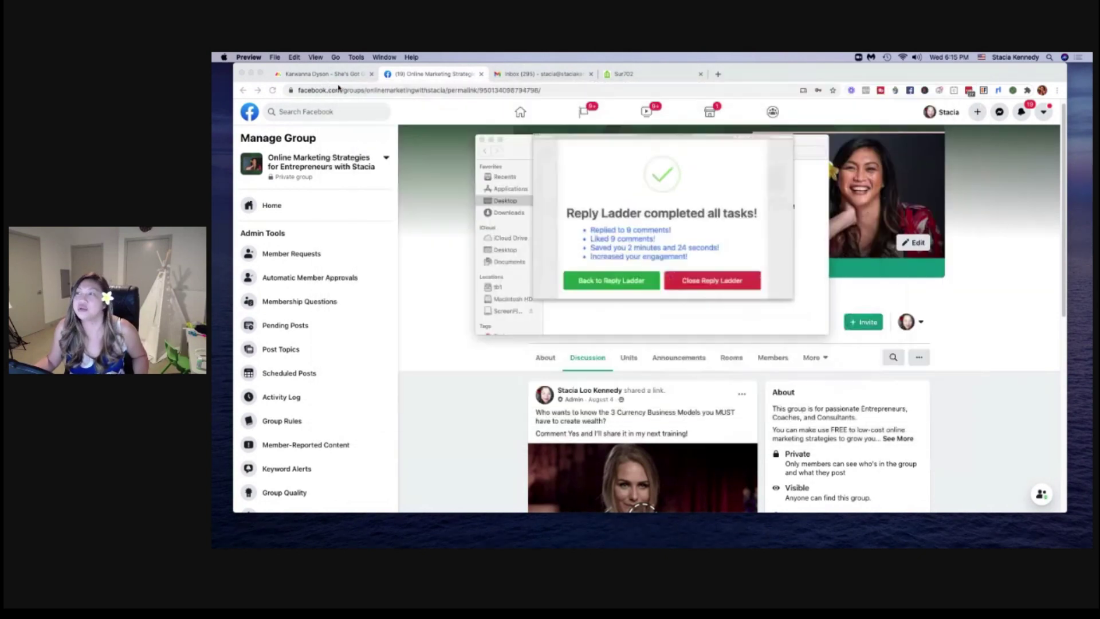
left_click(481, 140)
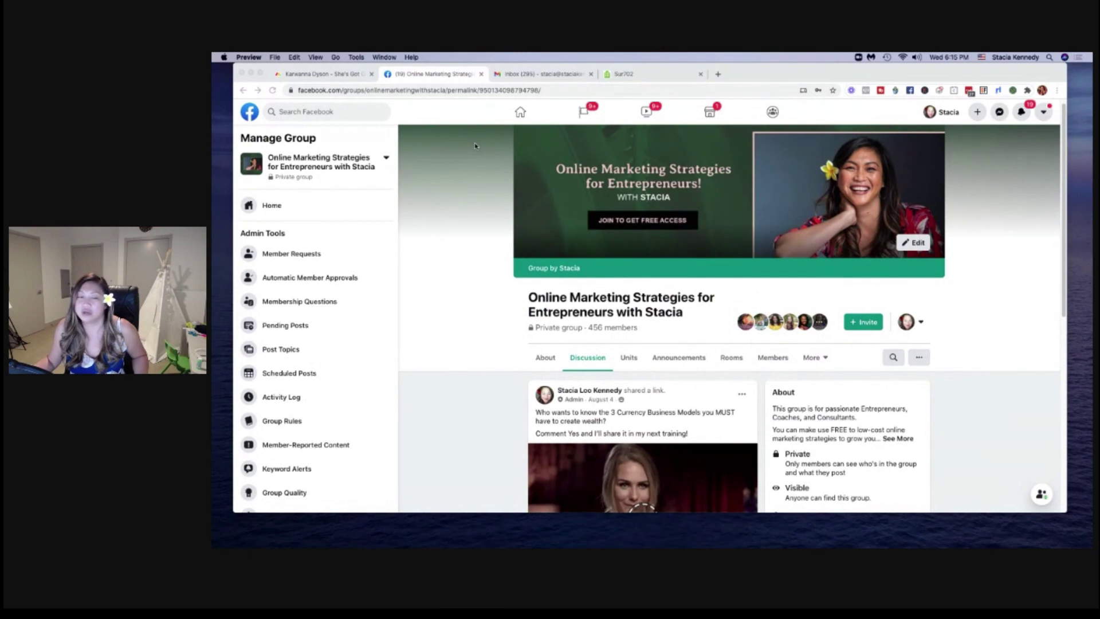